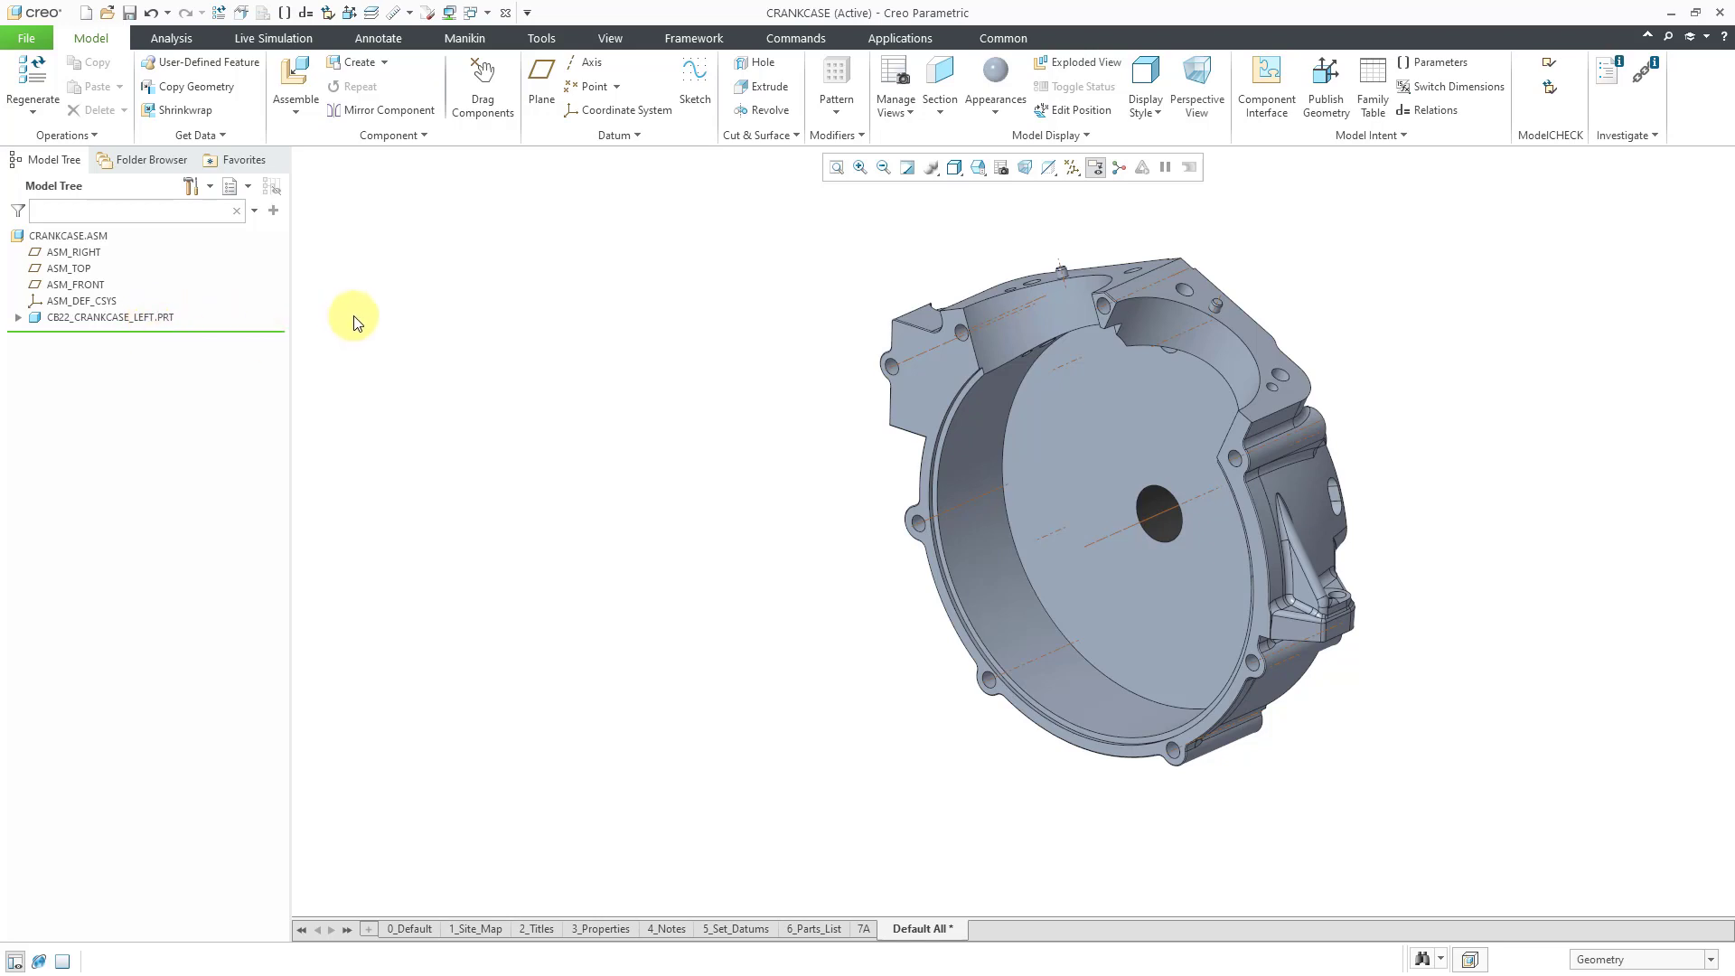
# Step: Assemble cb22_crankcase_right.prt from the In Session files into the crankcase assembly
pyautogui.click(307, 90)
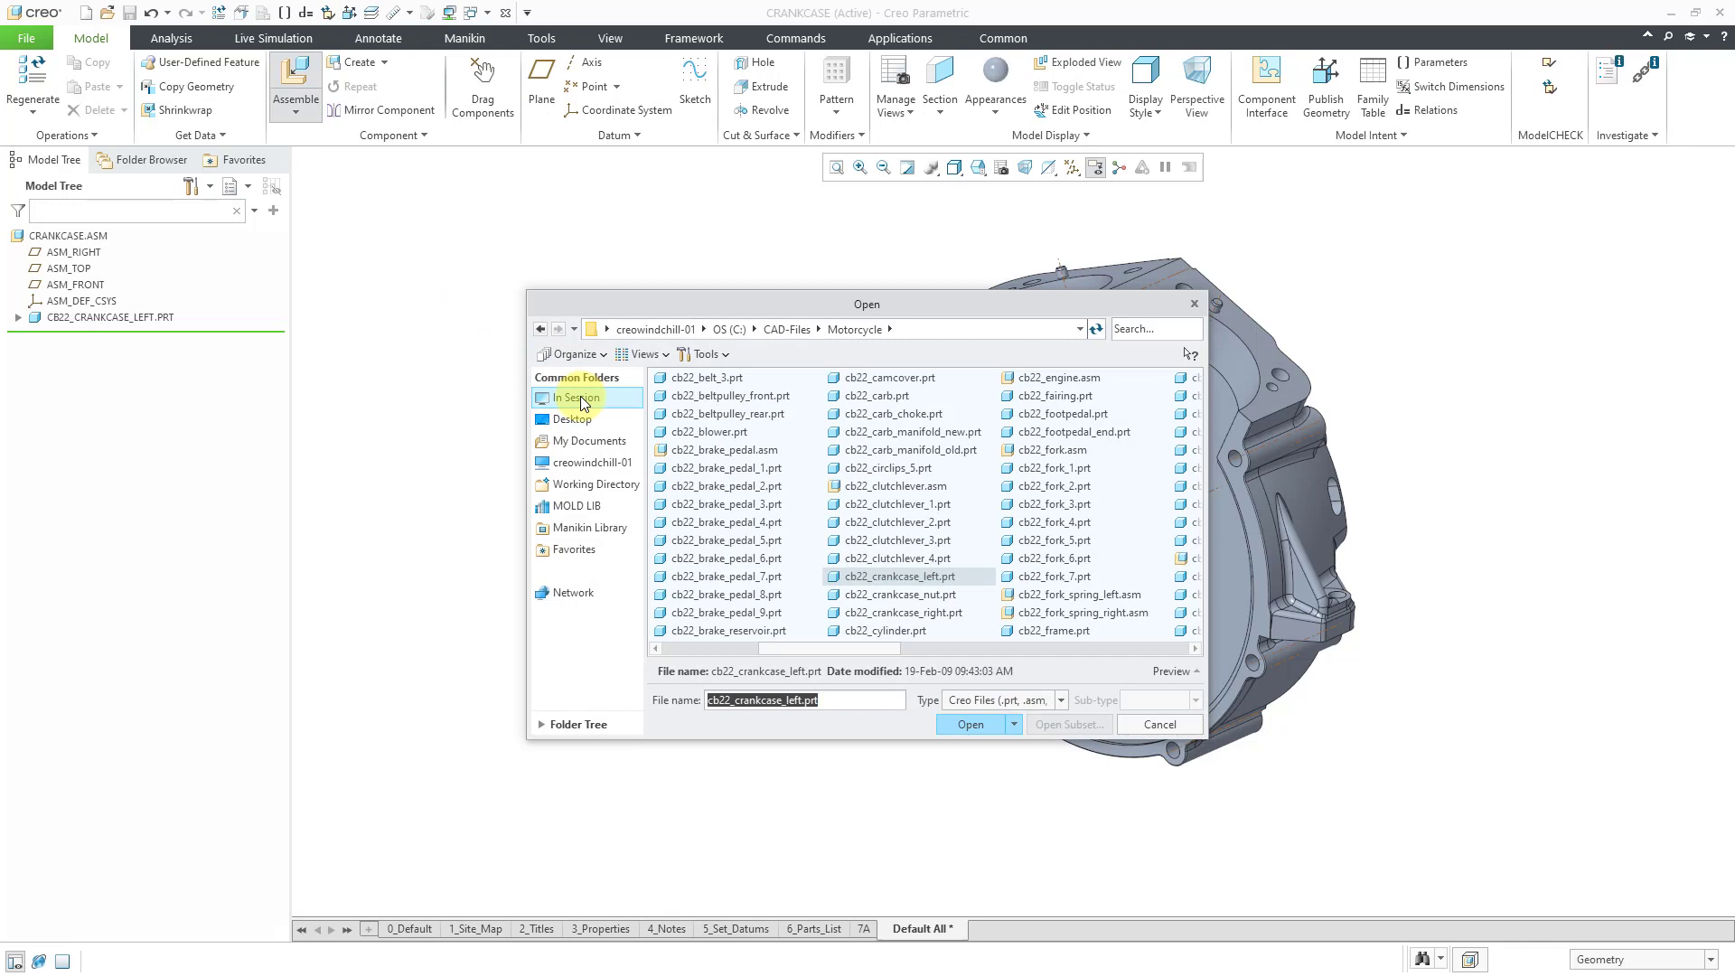
pyautogui.click(581, 398)
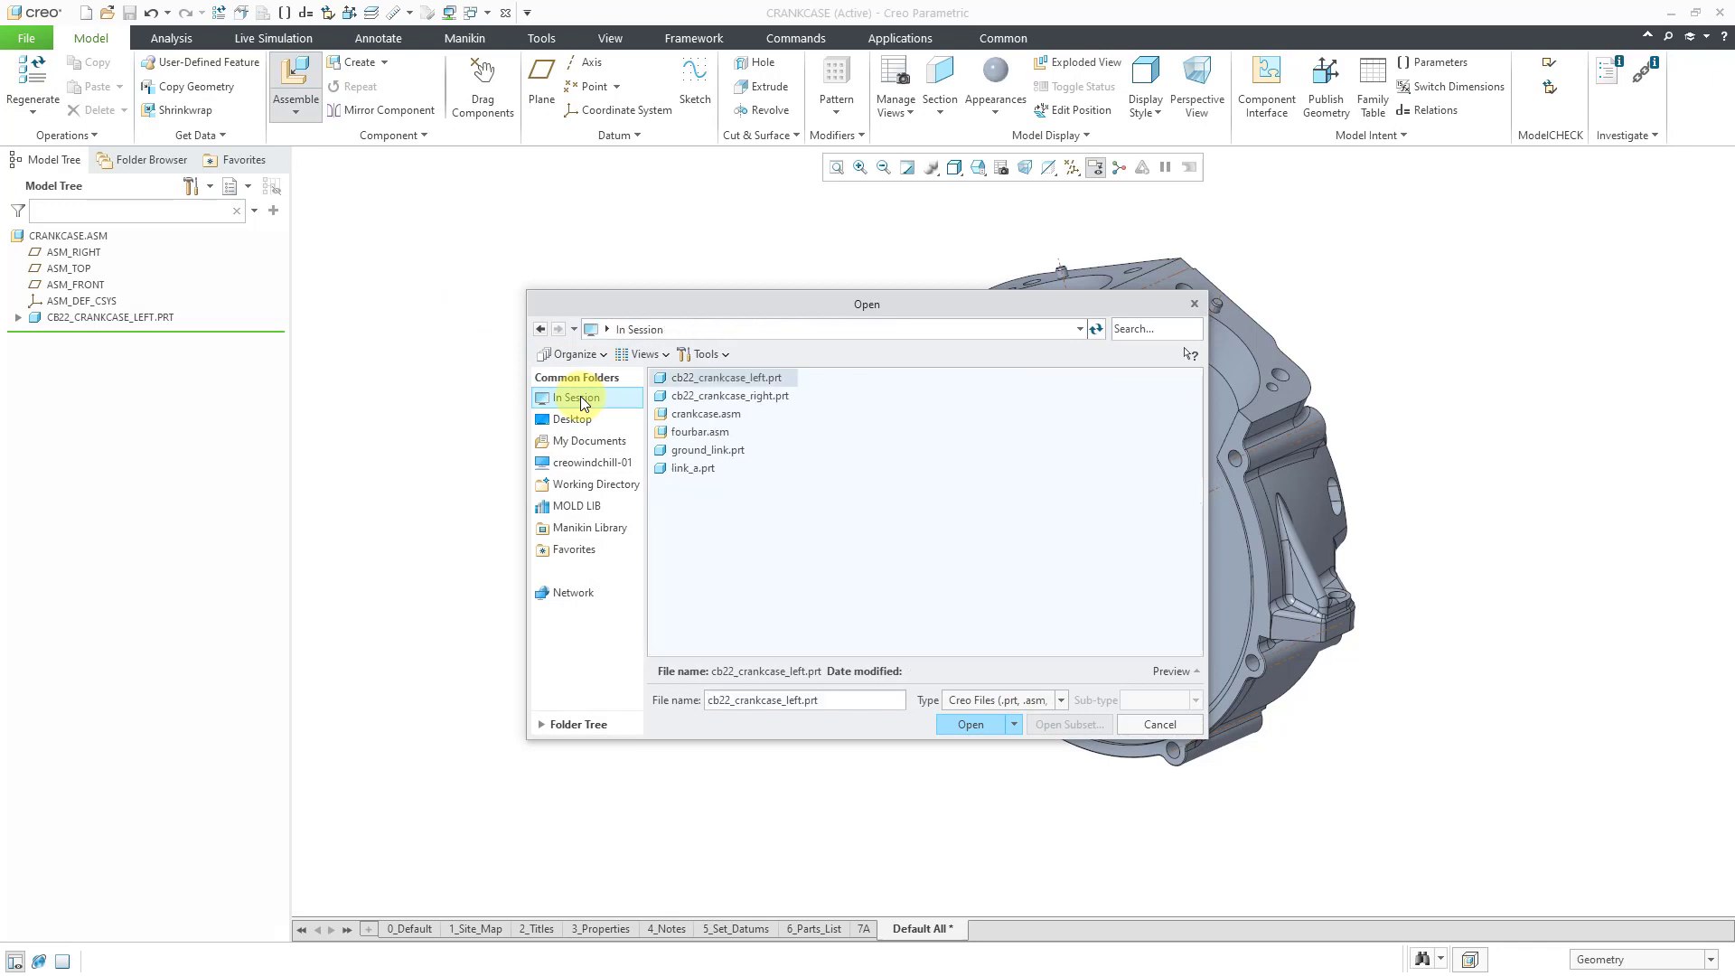
pyautogui.doubleClick(765, 397)
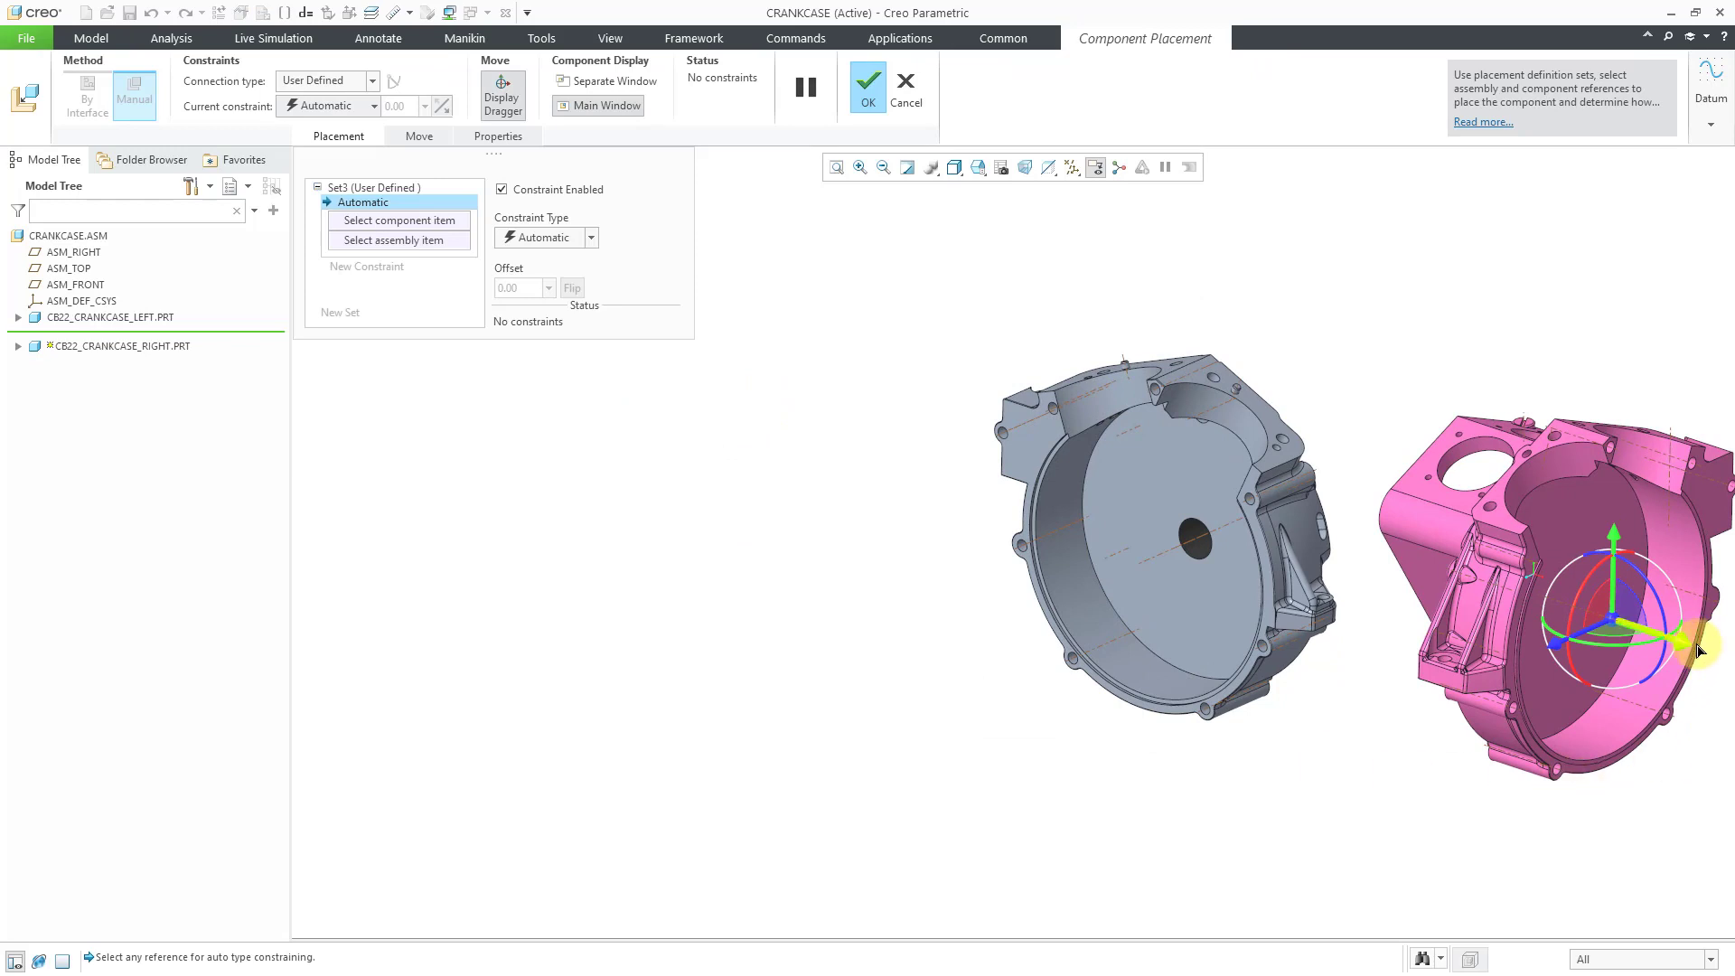
# Step: Drag the right half beside the left half and pick the left half's bore as first reference
pyautogui.moveTo(1695, 637)
pyautogui.mouseDown()
pyautogui.moveTo(1491, 558)
pyautogui.moveTo(1200, 514)
pyautogui.moveTo(893, 680)
pyautogui.moveTo(977, 657)
pyautogui.moveTo(1046, 690)
pyautogui.mouseUp()
pyautogui.moveTo(1045, 691)
pyautogui.mouseDown(button='middle')
pyautogui.moveTo(1000, 639)
pyautogui.moveTo(941, 666)
pyautogui.moveTo(953, 674)
pyautogui.moveTo(944, 643)
pyautogui.moveTo(984, 557)
pyautogui.mouseUp(button='middle')
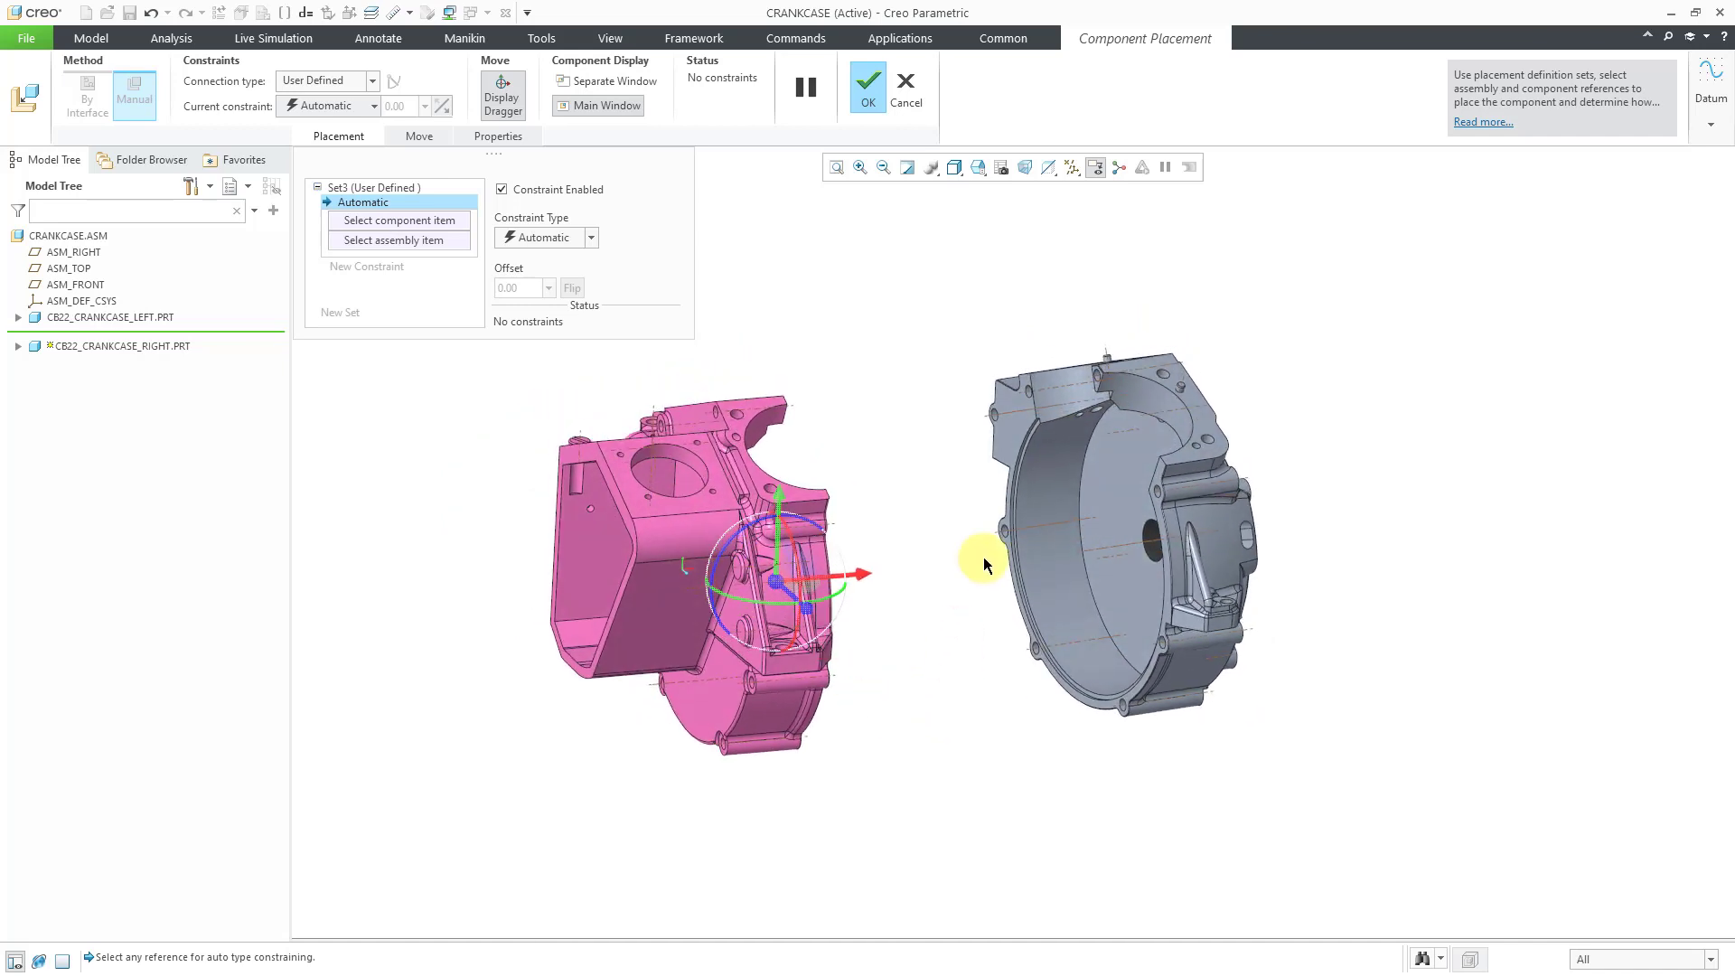
pyautogui.click(1124, 545)
pyautogui.moveTo(917, 623)
pyautogui.mouseDown(button='middle')
pyautogui.moveTo(899, 589)
pyautogui.moveTo(848, 596)
pyautogui.moveTo(794, 639)
pyautogui.mouseUp(button='middle')
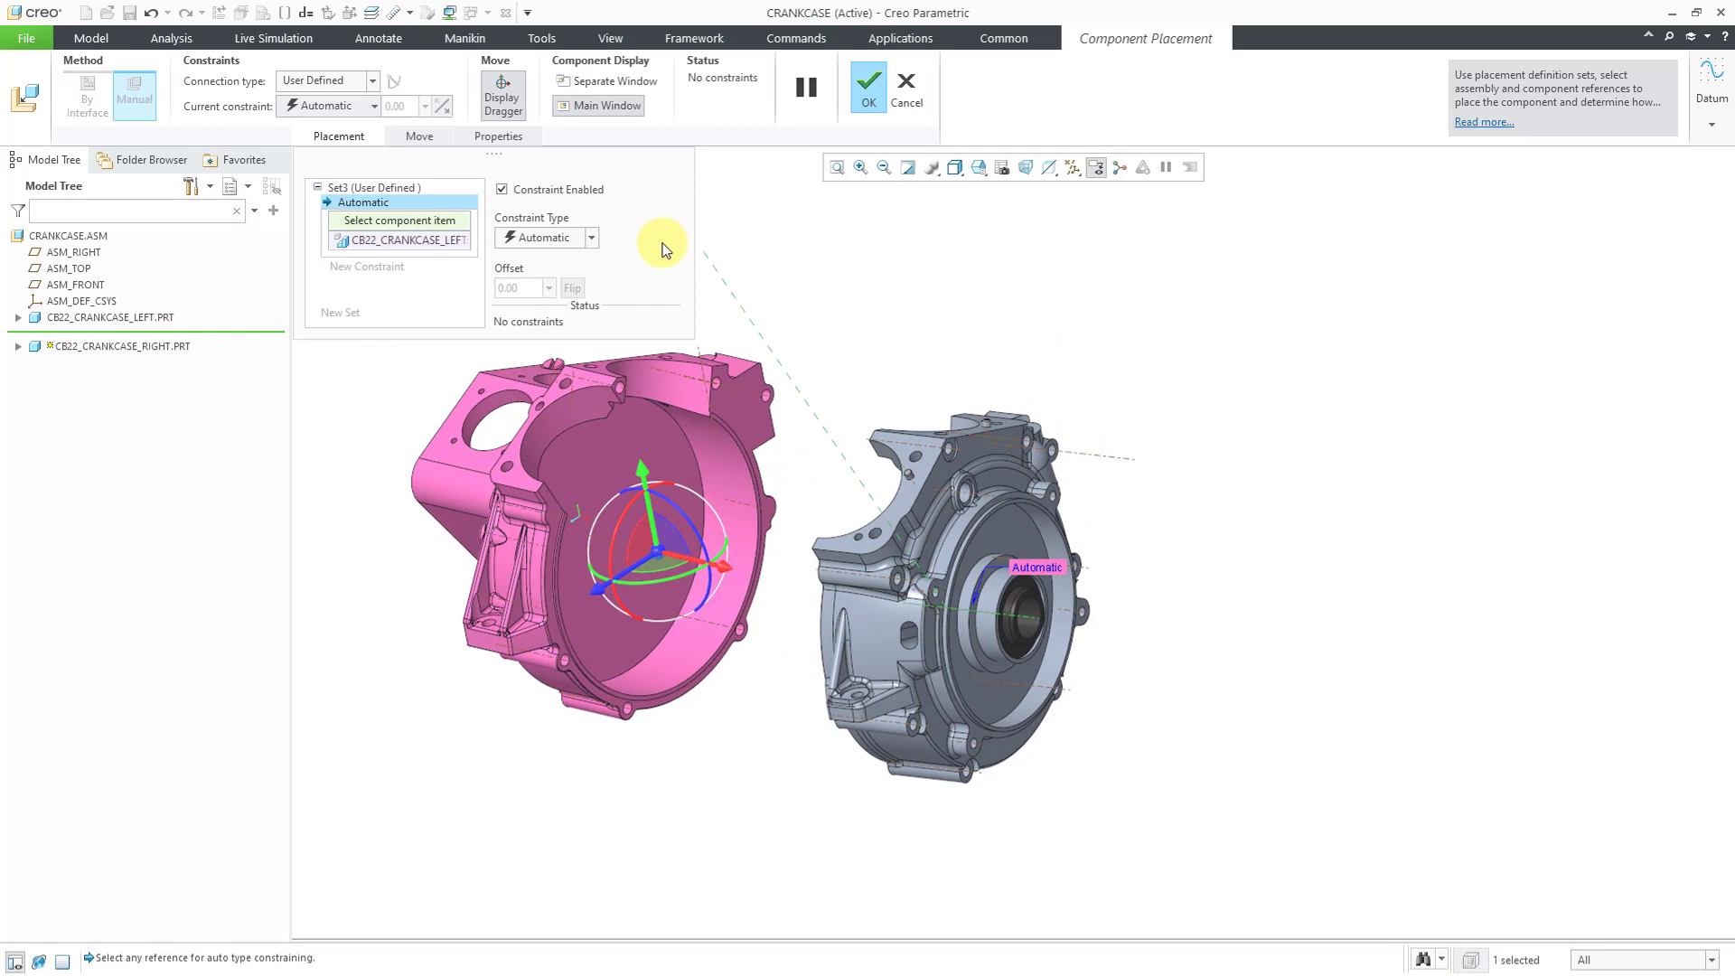
pyautogui.click(742, 300)
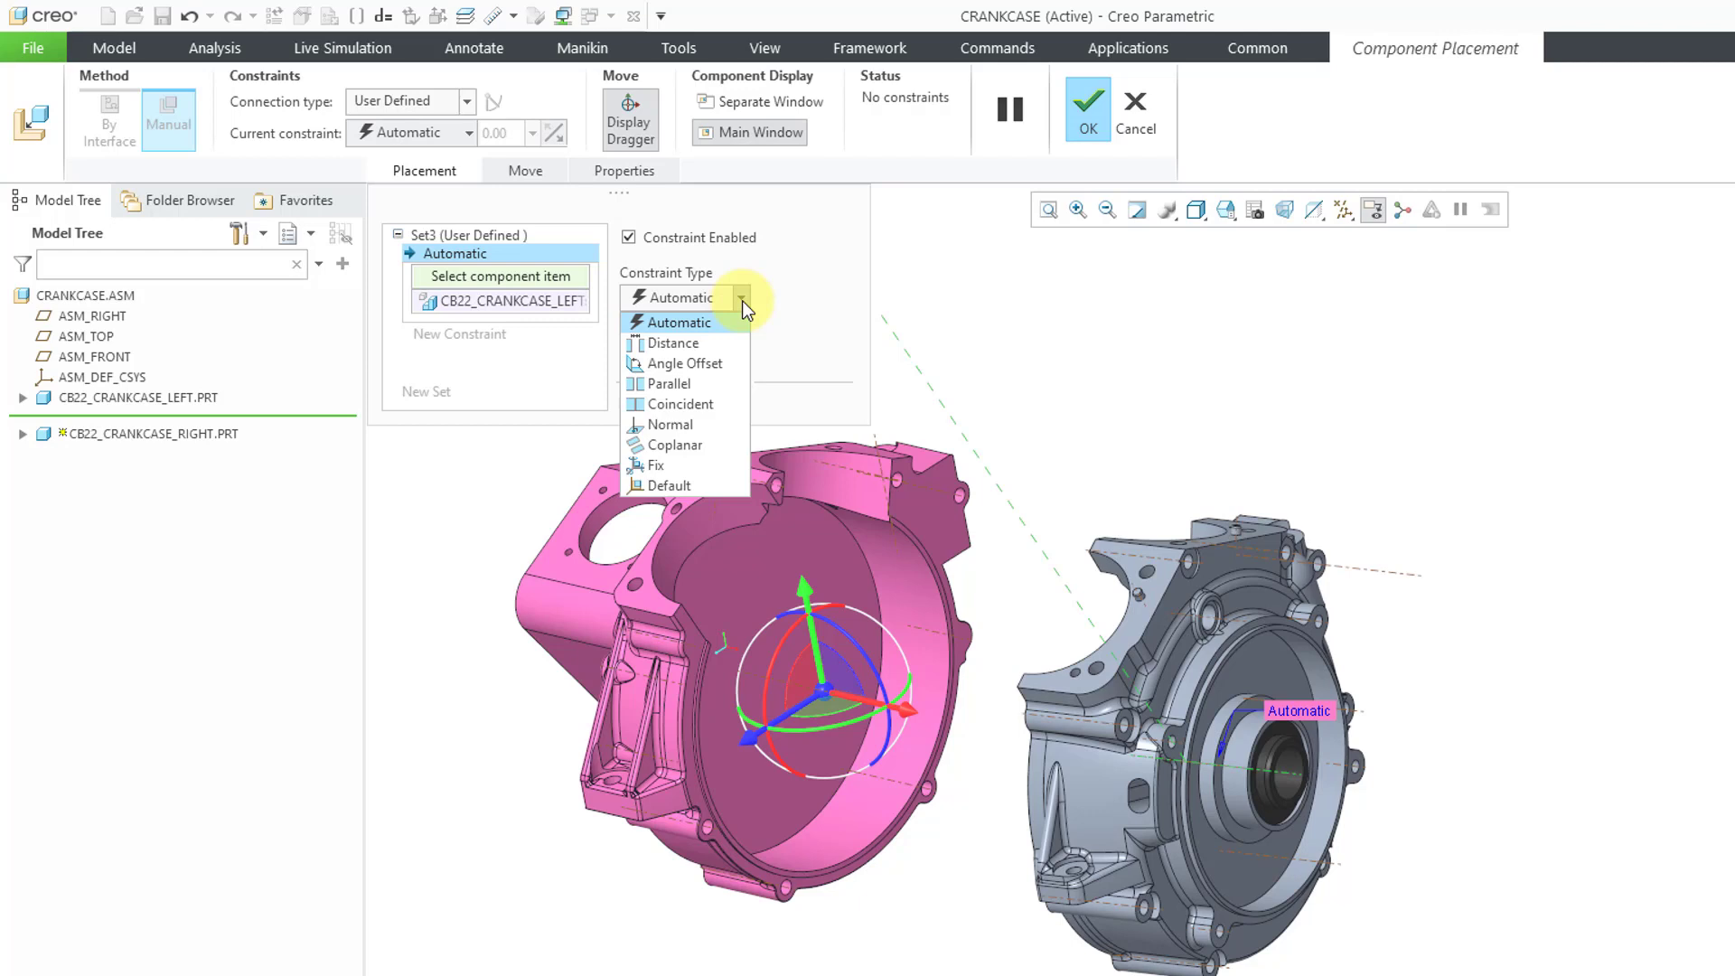
pyautogui.click(798, 275)
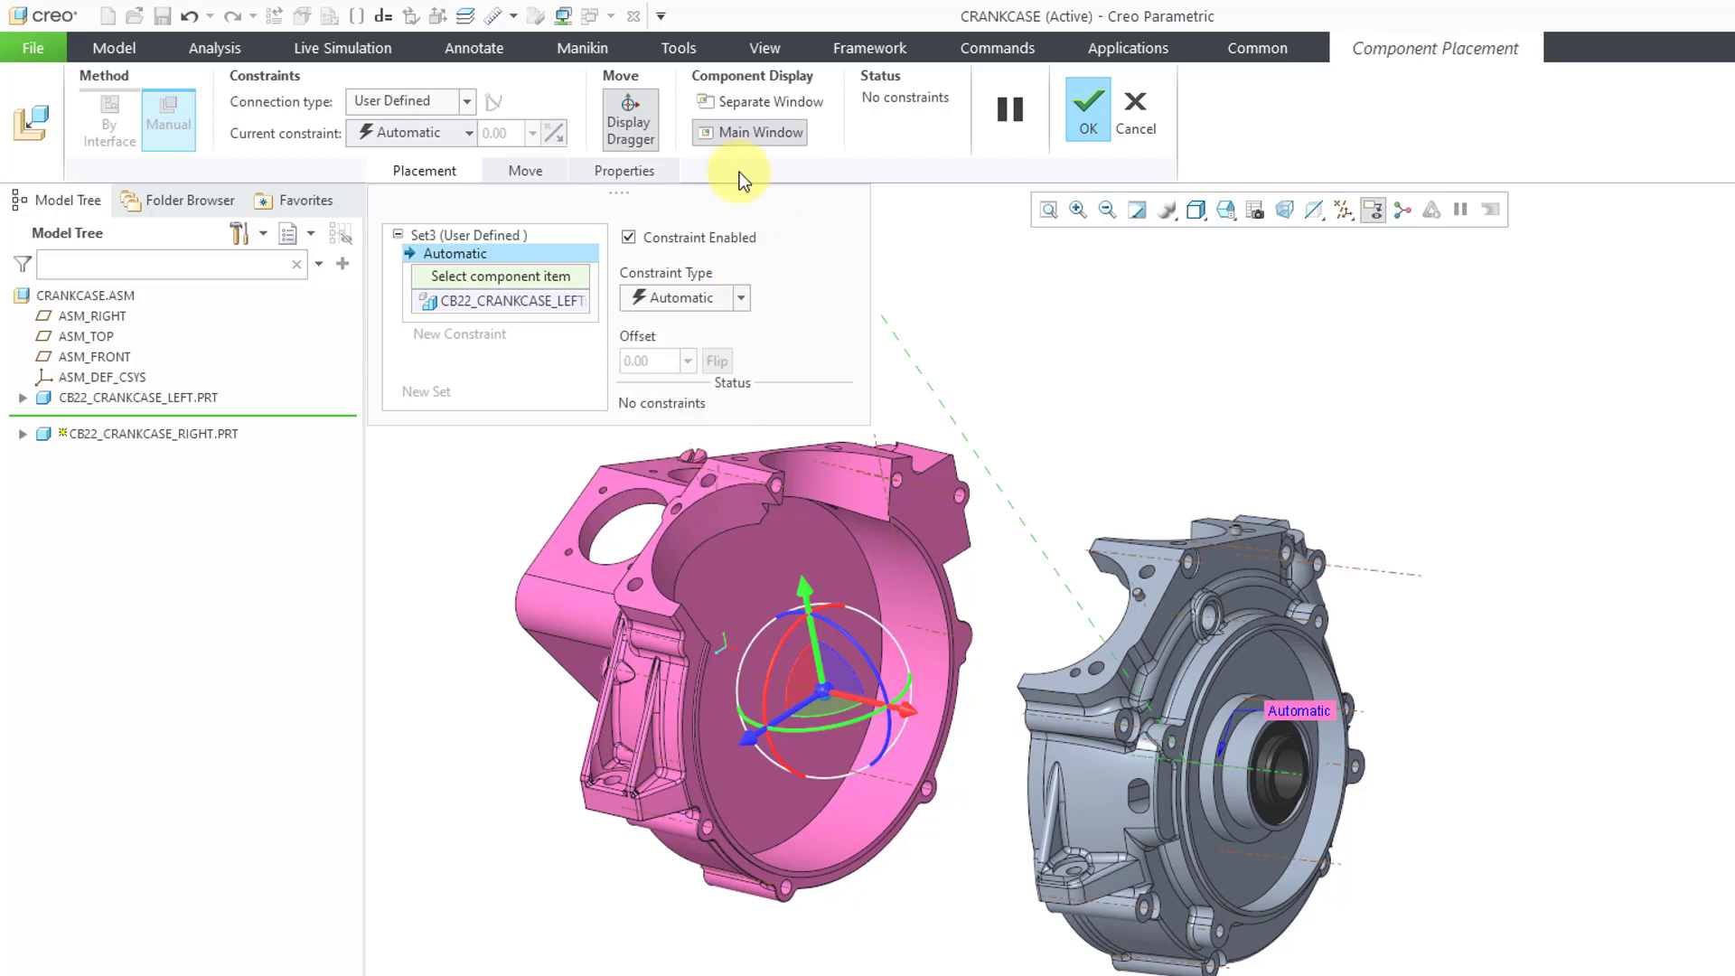
# Step: Hide the dragger and make the right half's axis Coincident with the left half's bore
pyautogui.click(633, 118)
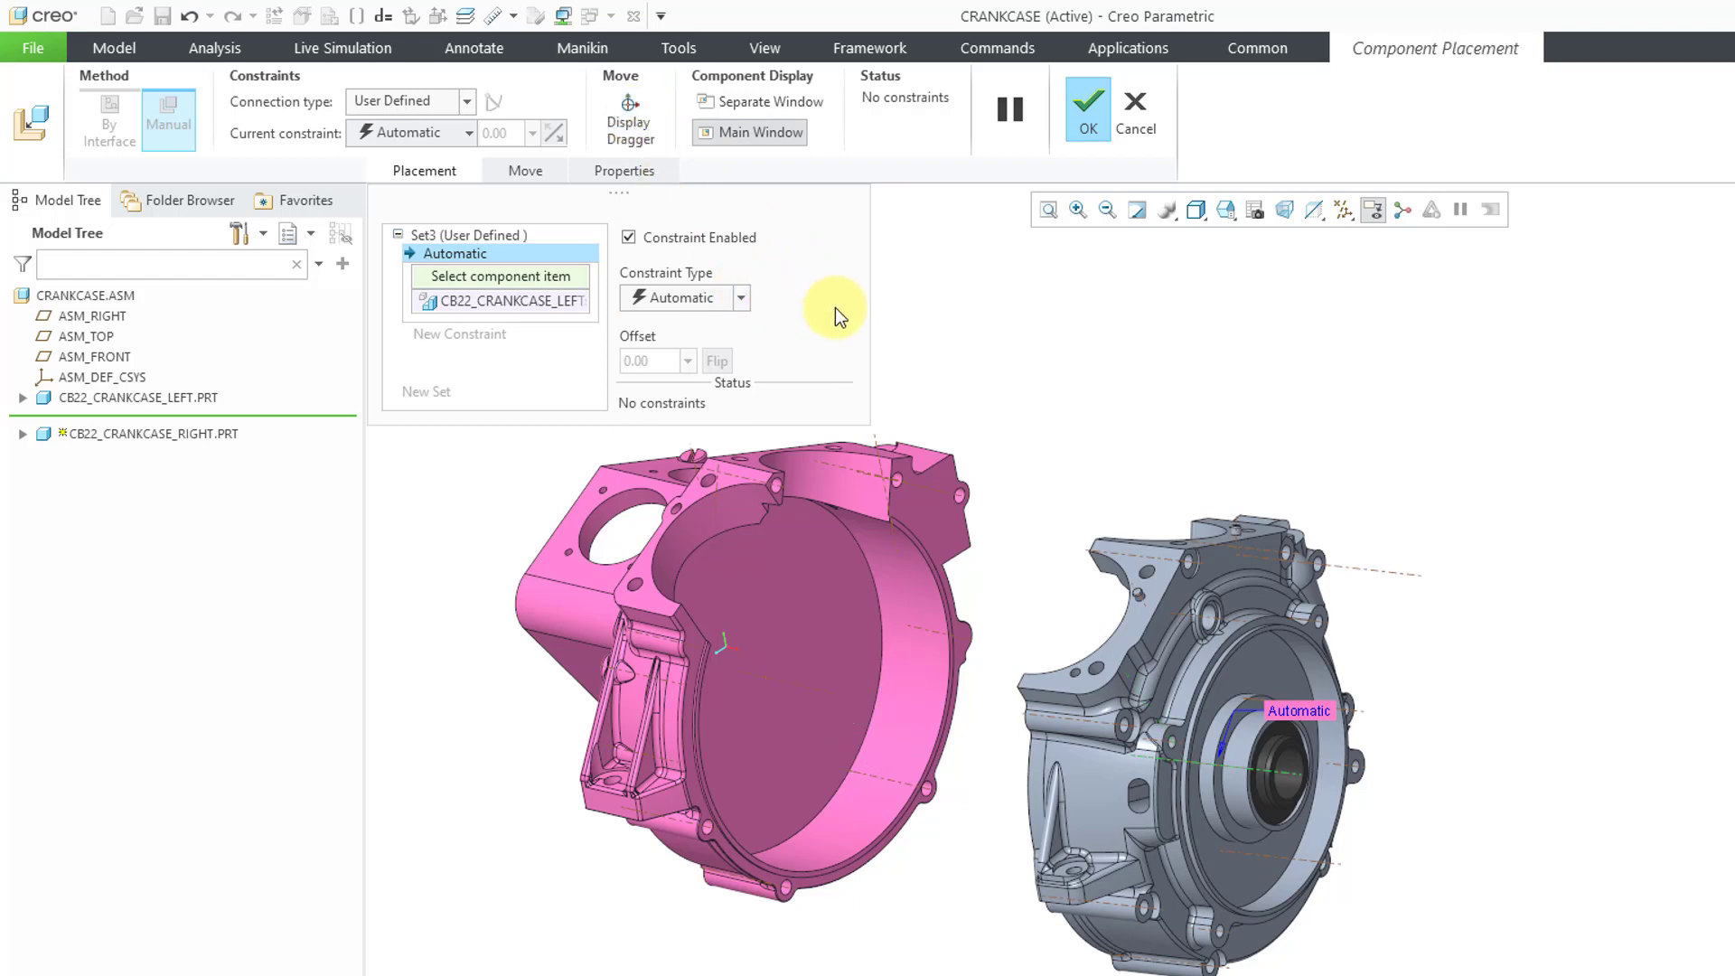
pyautogui.click(806, 693)
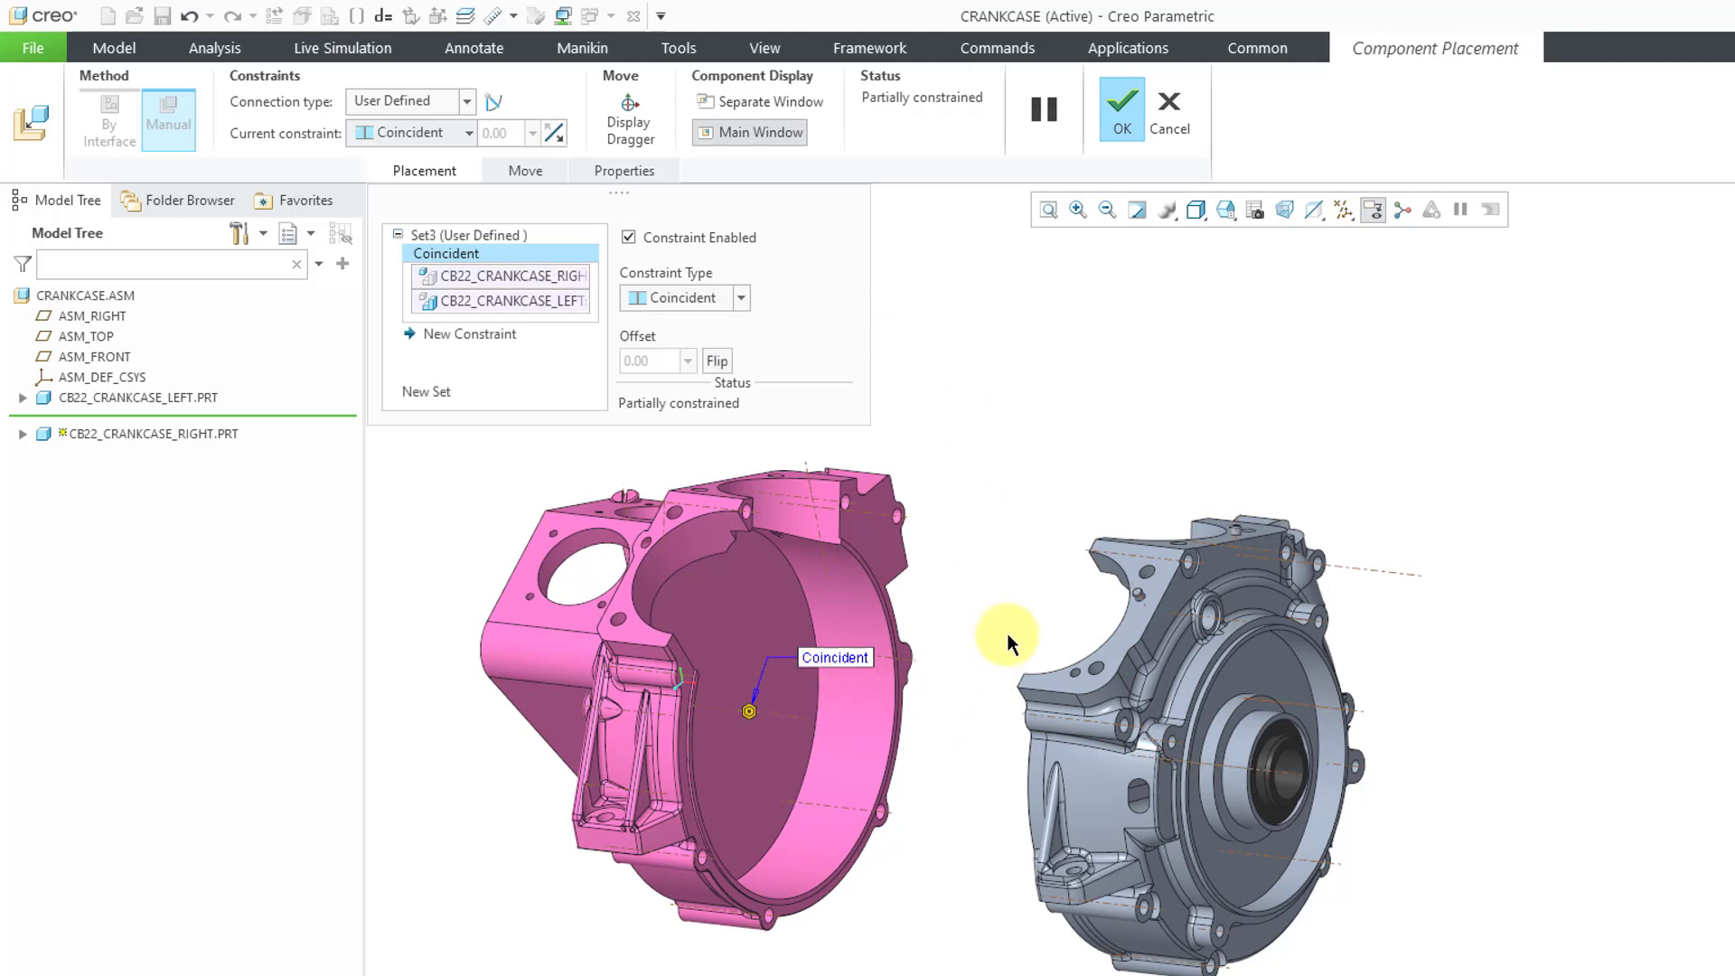
pyautogui.moveTo(1019, 610)
pyautogui.mouseDown(button='middle')
pyautogui.moveTo(1110, 578)
pyautogui.moveTo(1085, 611)
pyautogui.mouseUp(button='middle')
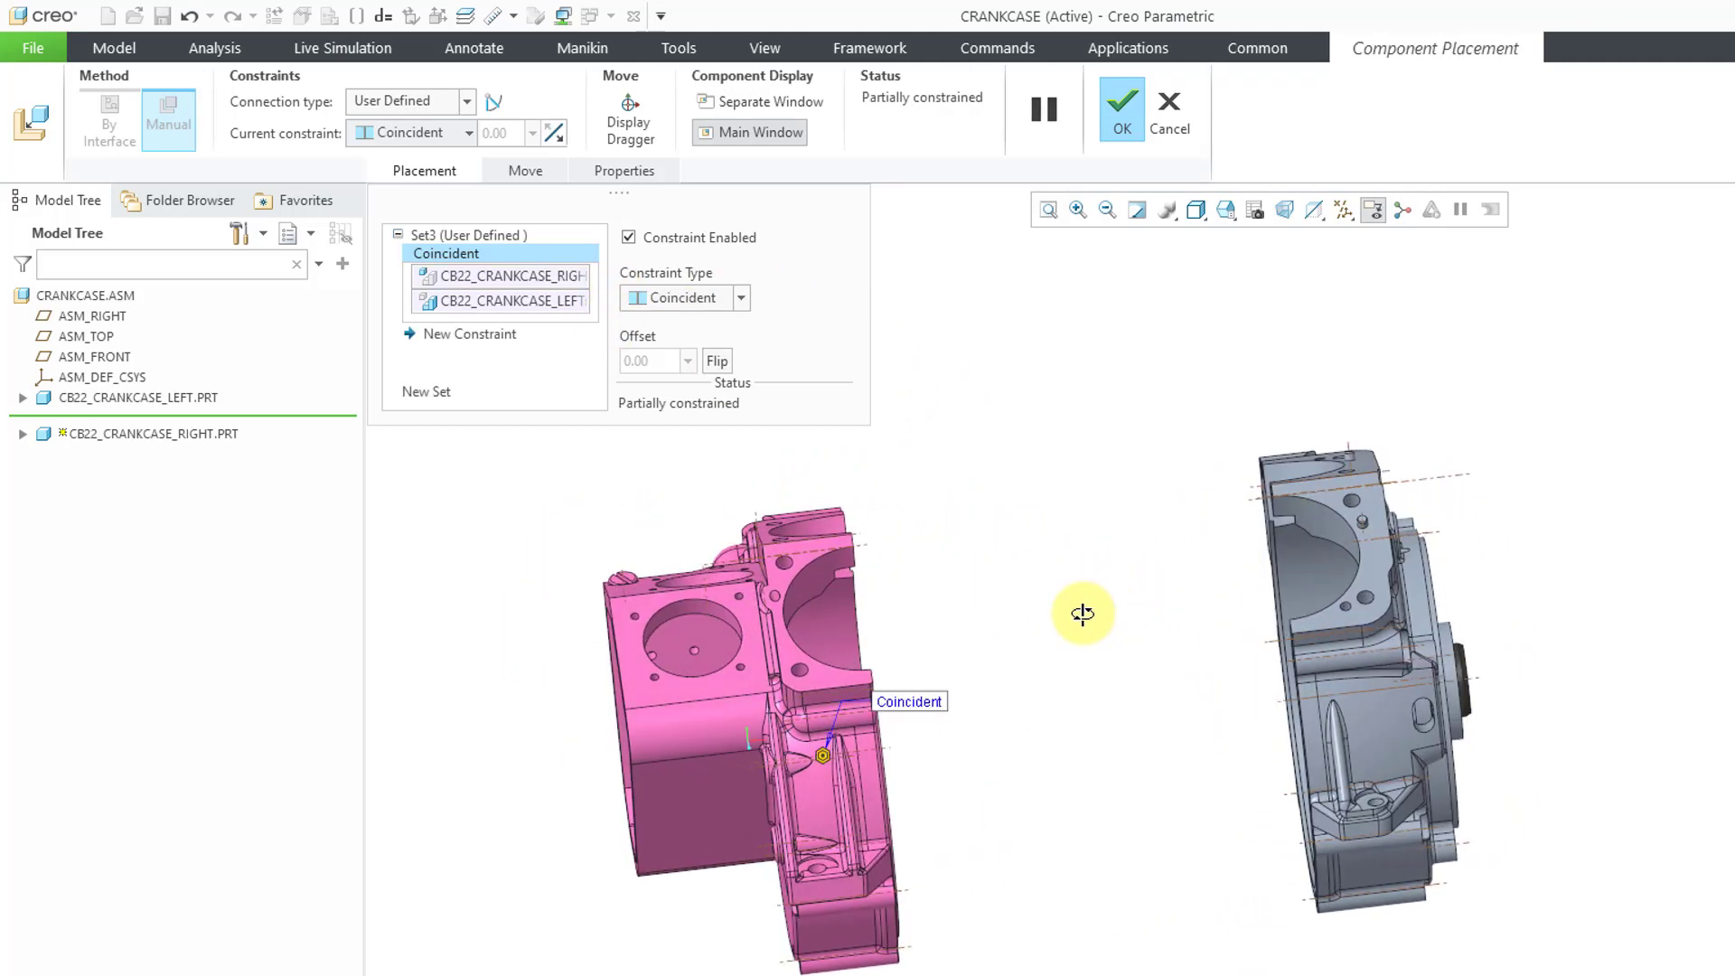
# Step: Start a second constraint and pick a reference on the left crankcase half
pyautogui.click(499, 337)
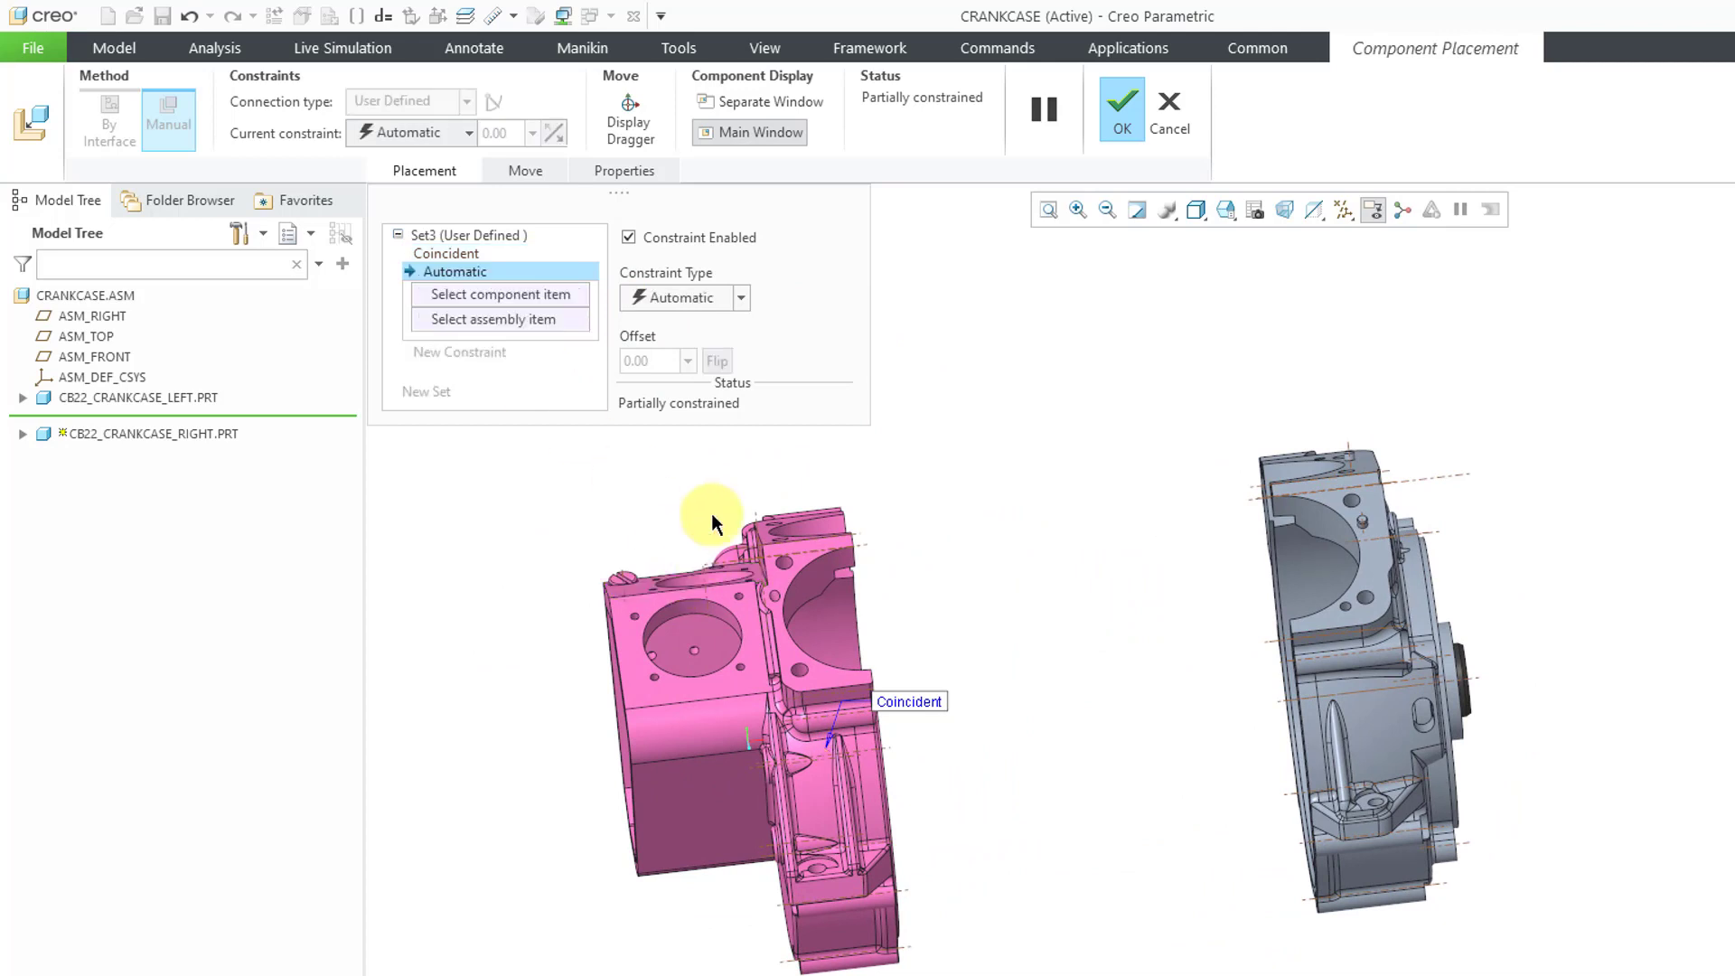
pyautogui.click(741, 300)
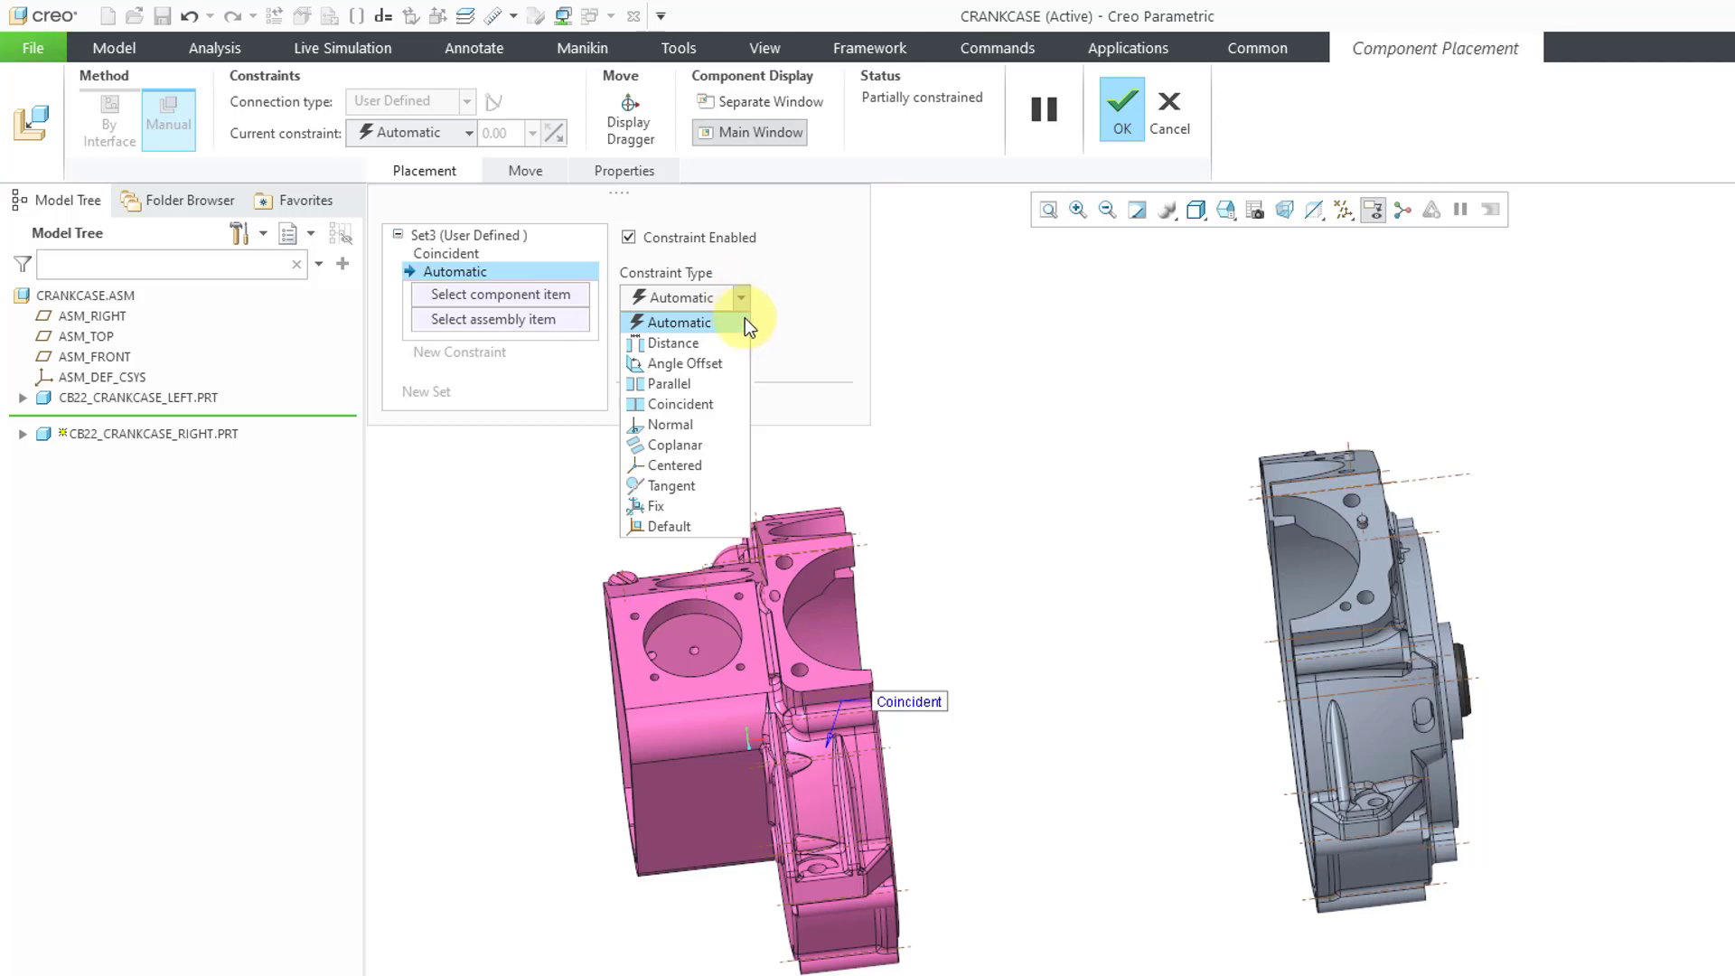
pyautogui.click(1023, 454)
pyautogui.moveTo(1065, 574); pyautogui.dragTo(1136, 557, button='middle')
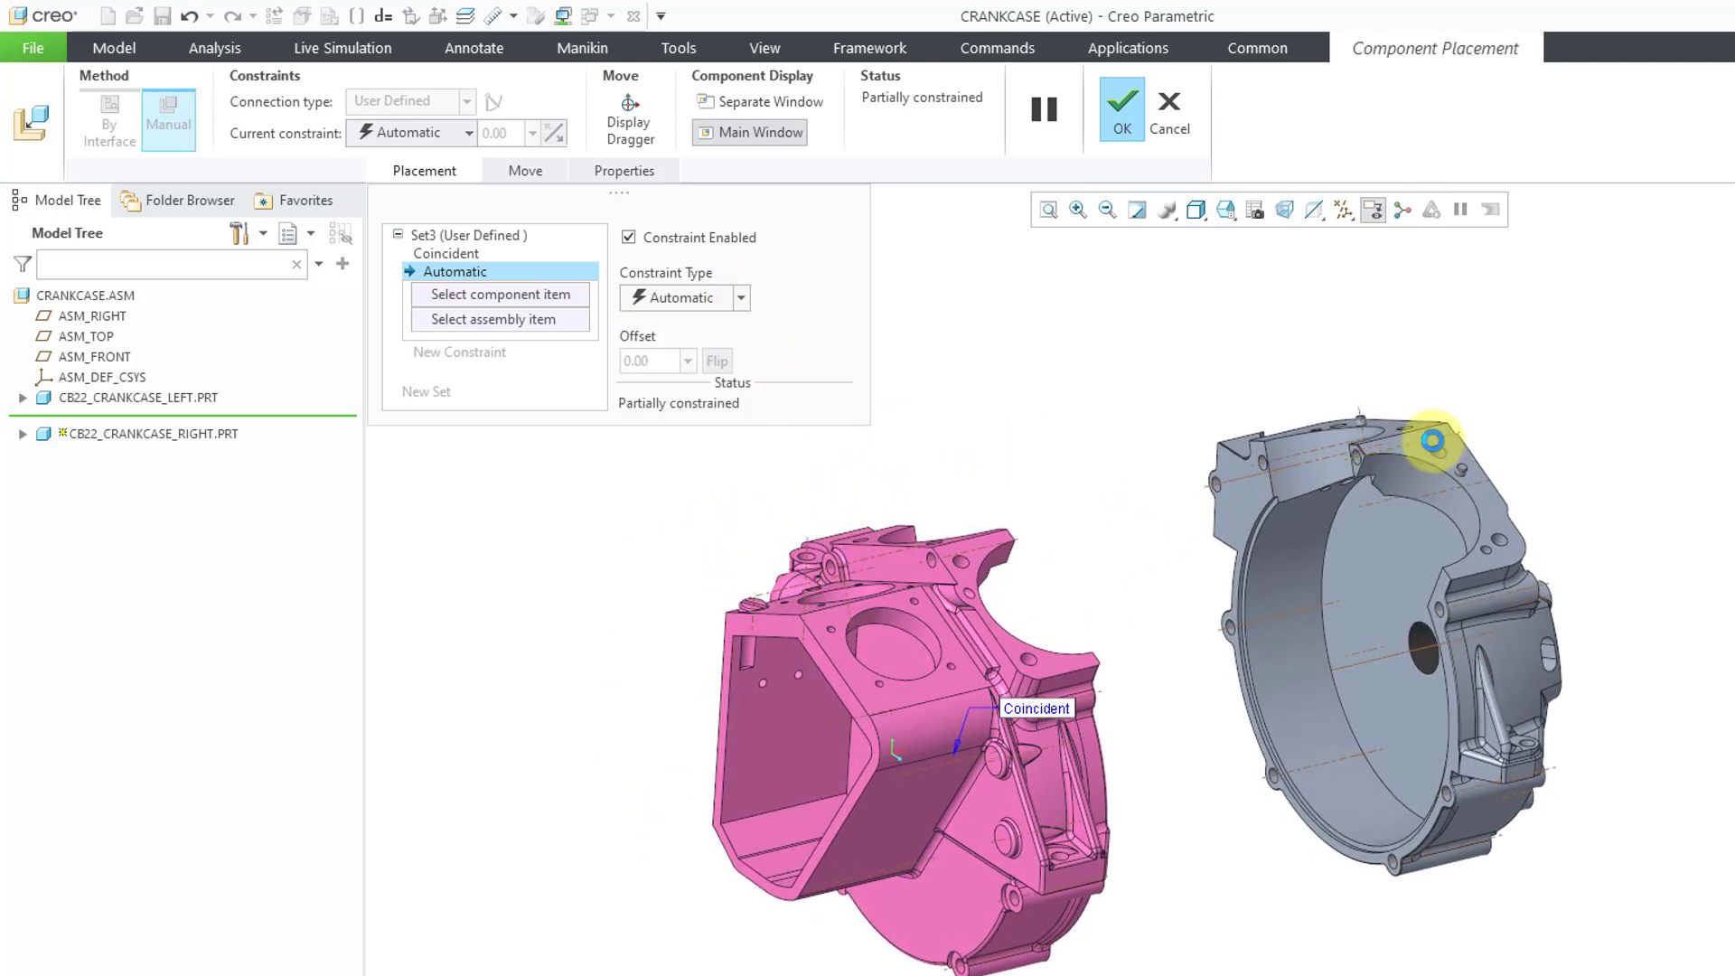
pyautogui.click(1429, 445)
pyautogui.moveTo(1162, 612)
pyautogui.mouseDown(button='middle')
pyautogui.moveTo(1124, 589)
pyautogui.moveTo(1054, 620)
pyautogui.moveTo(1051, 646)
pyautogui.moveTo(1030, 625)
pyautogui.mouseUp(button='middle')
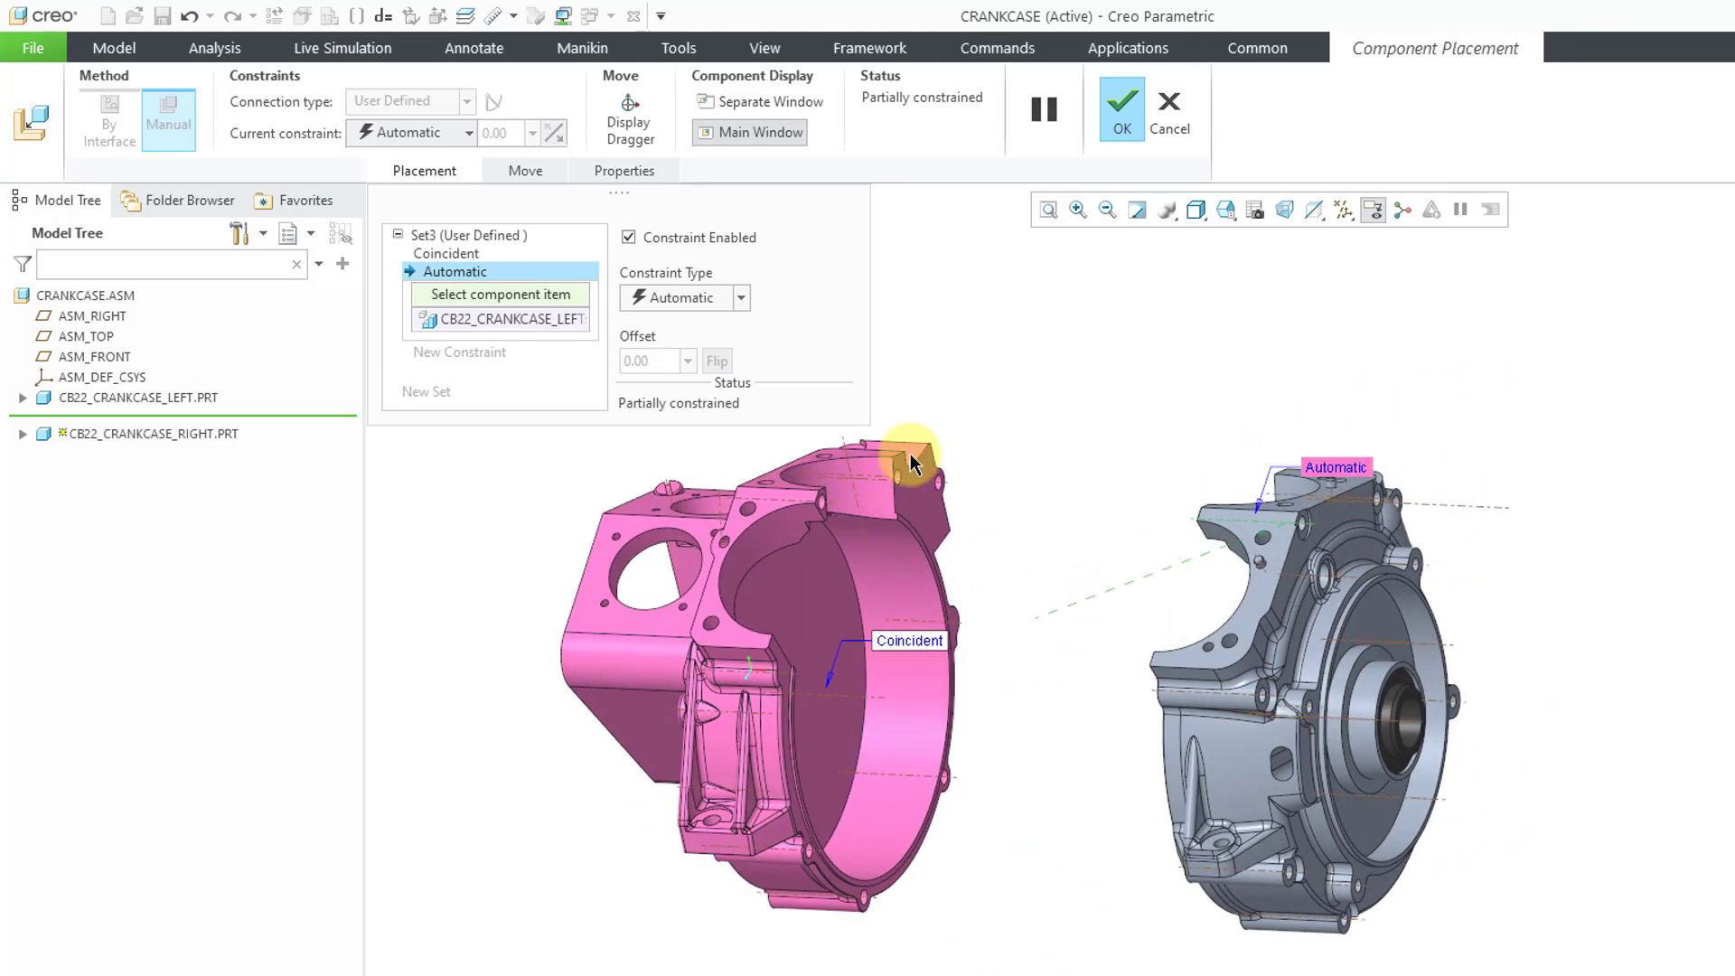
# Step: Pick the right half's axis and keep the resulting Oriented constraint type
pyautogui.click(741, 297)
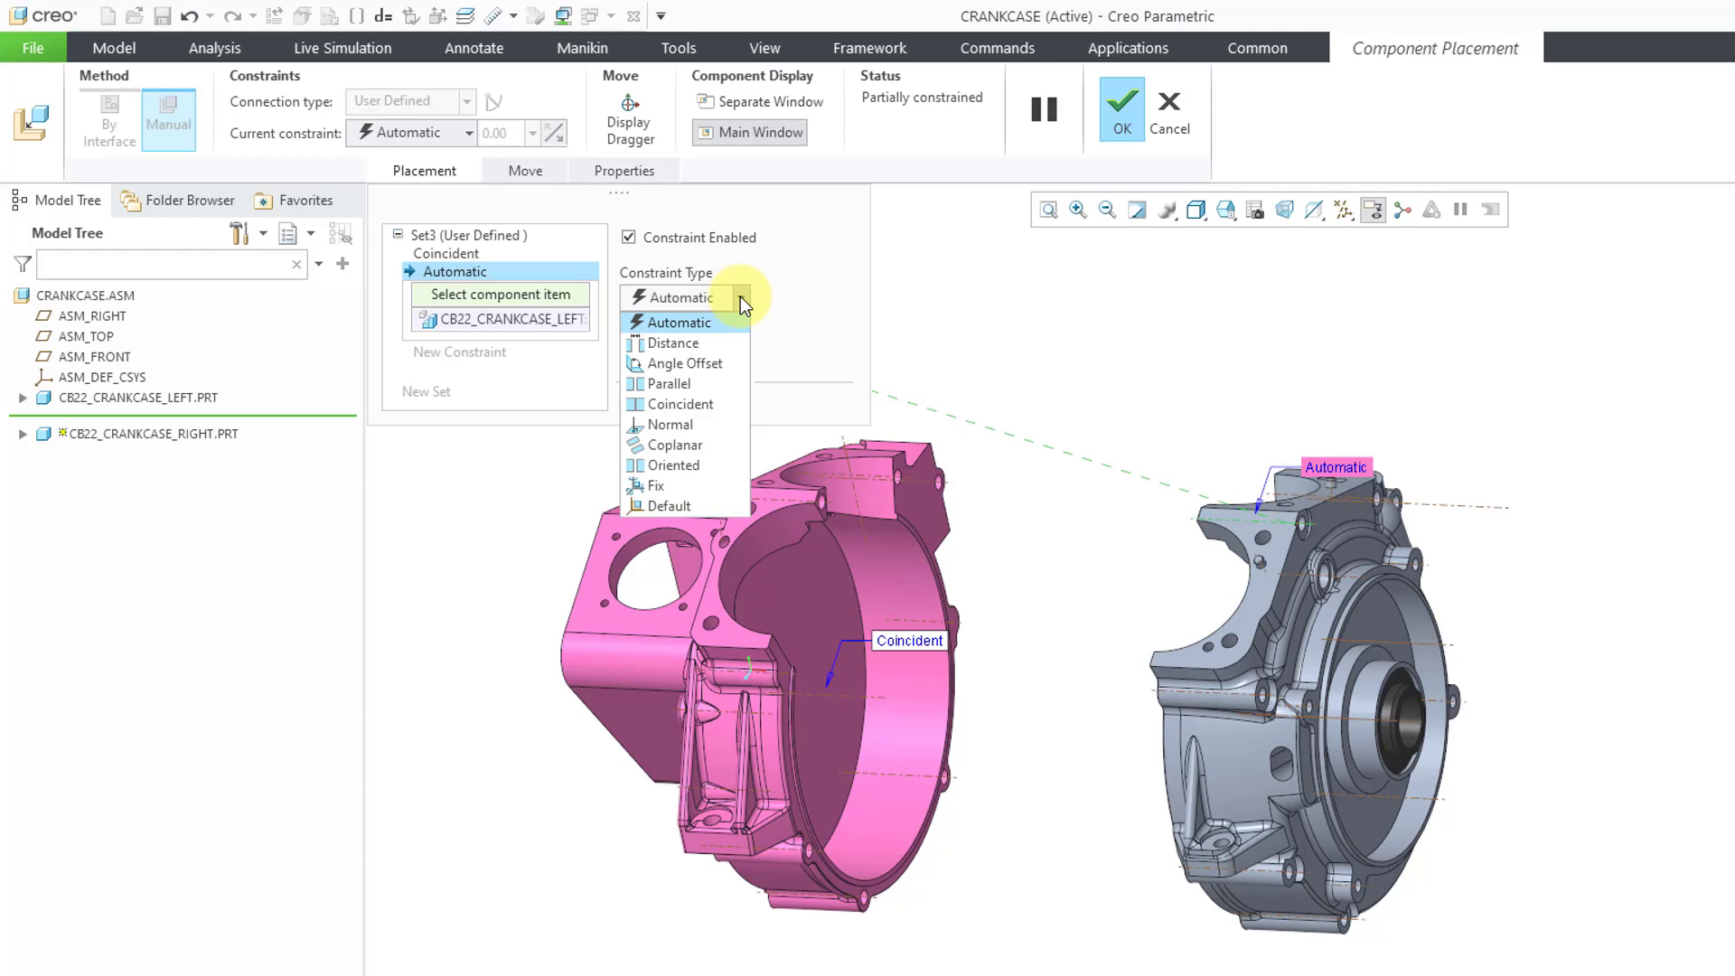
pyautogui.click(741, 296)
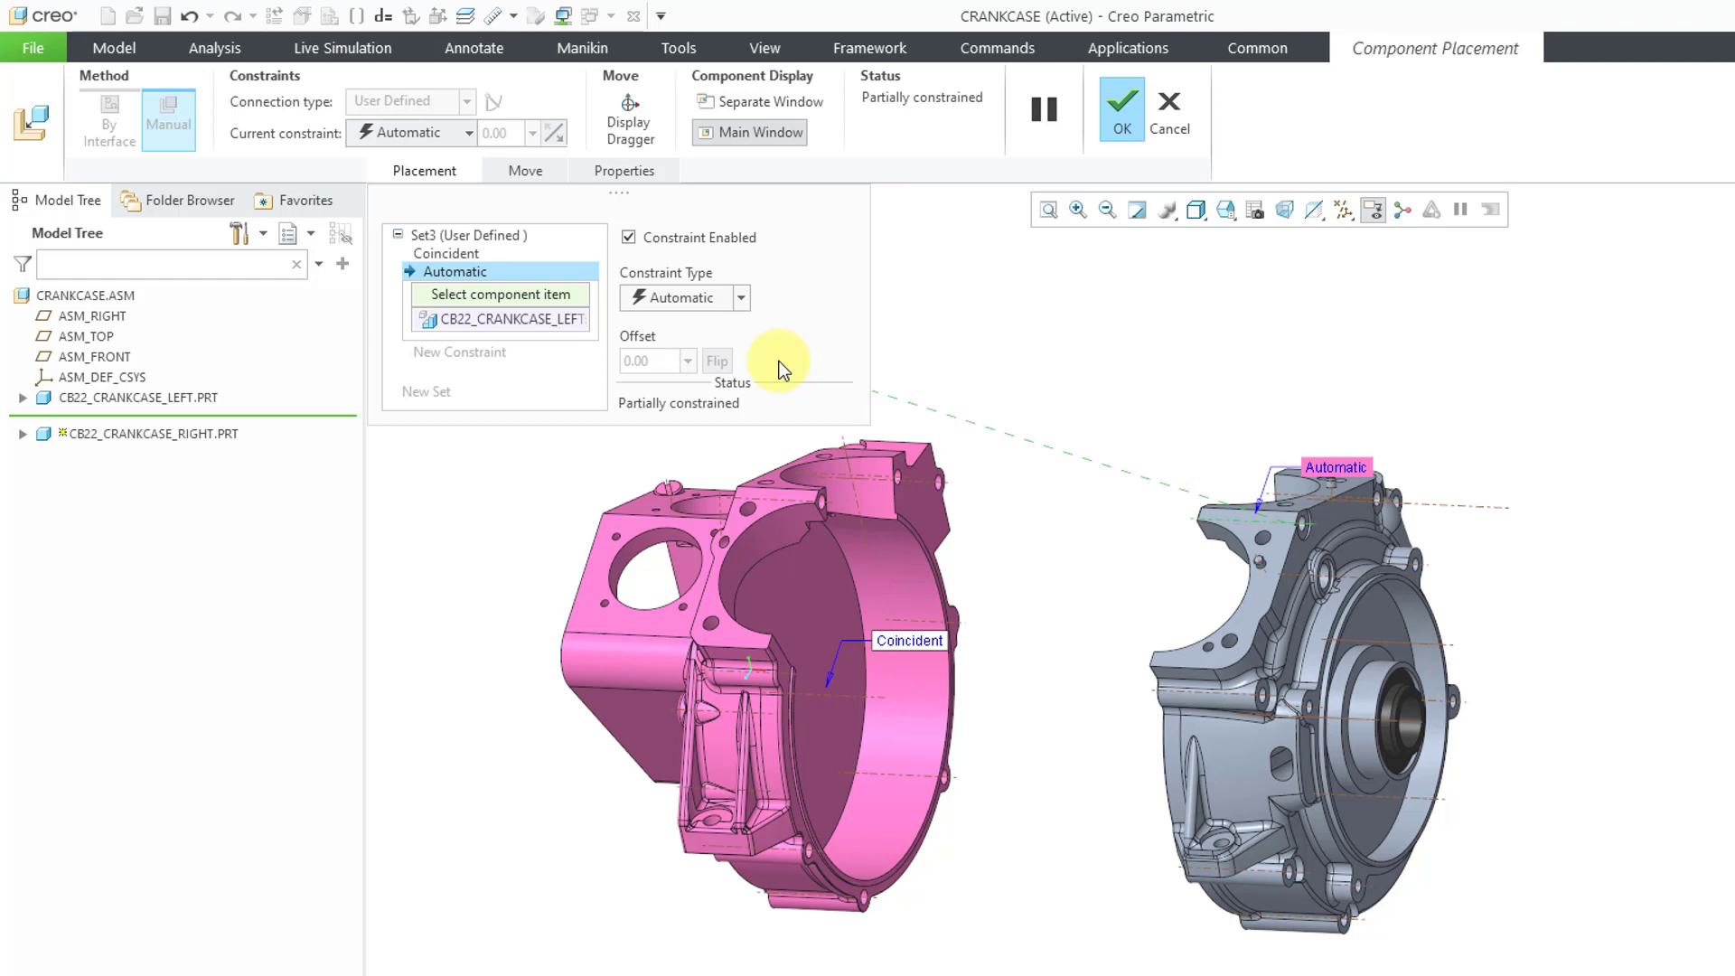
pyautogui.click(784, 506)
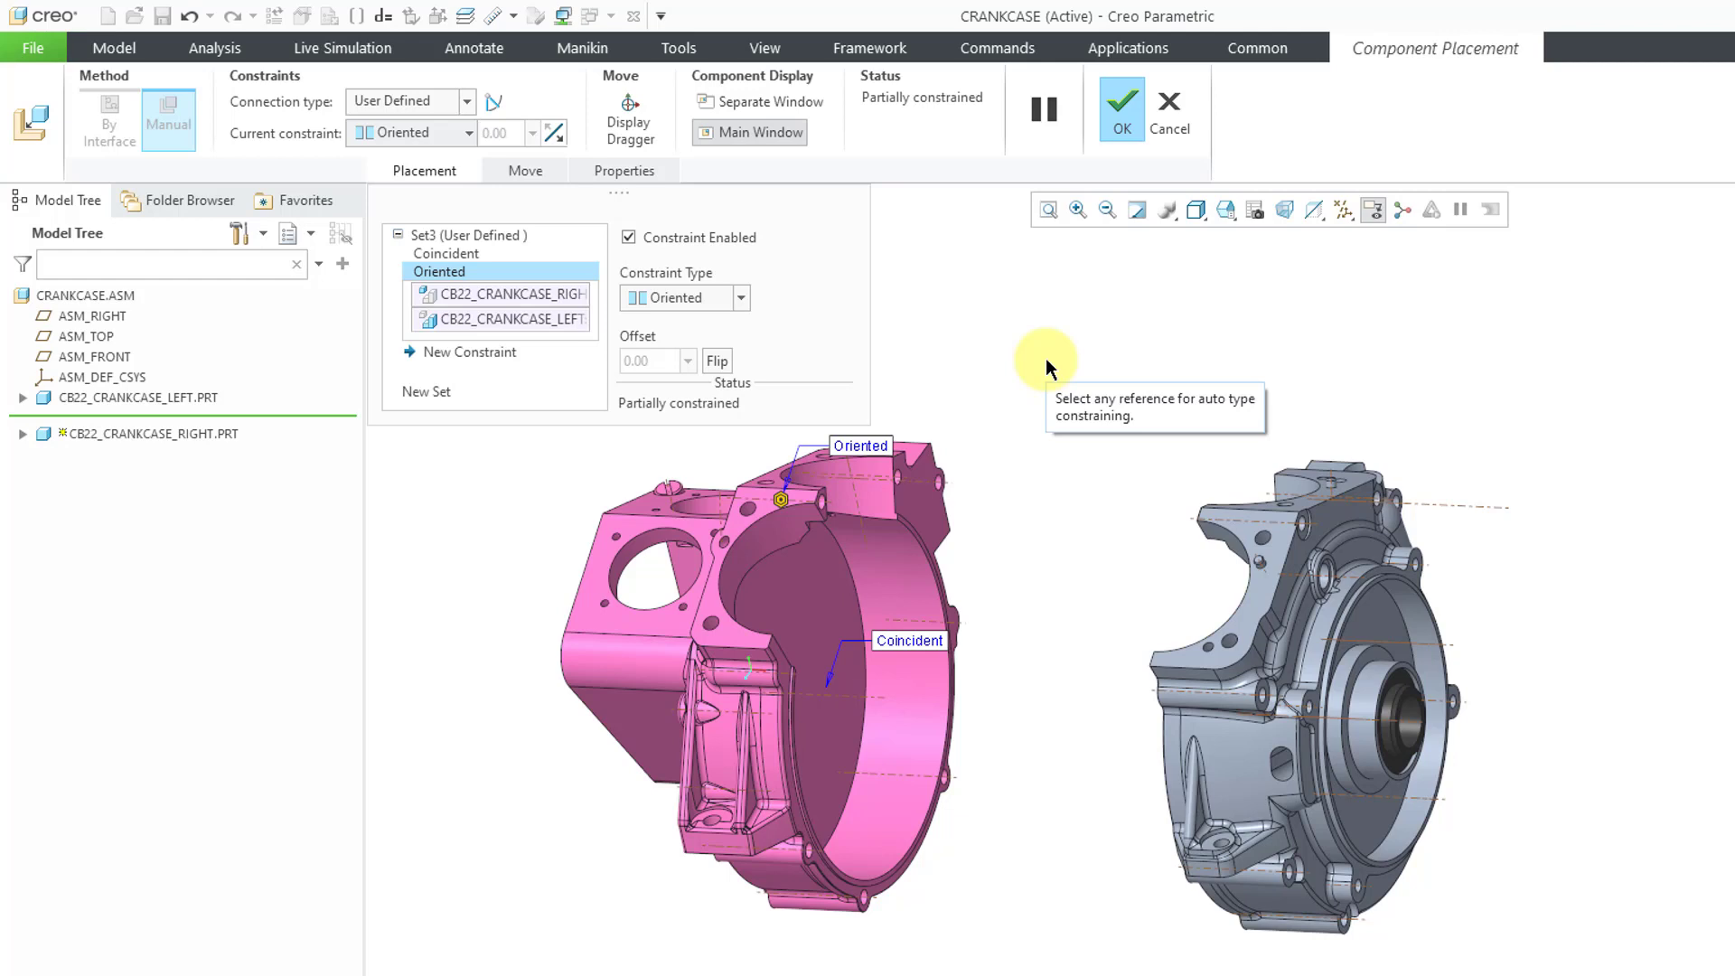
pyautogui.click(741, 302)
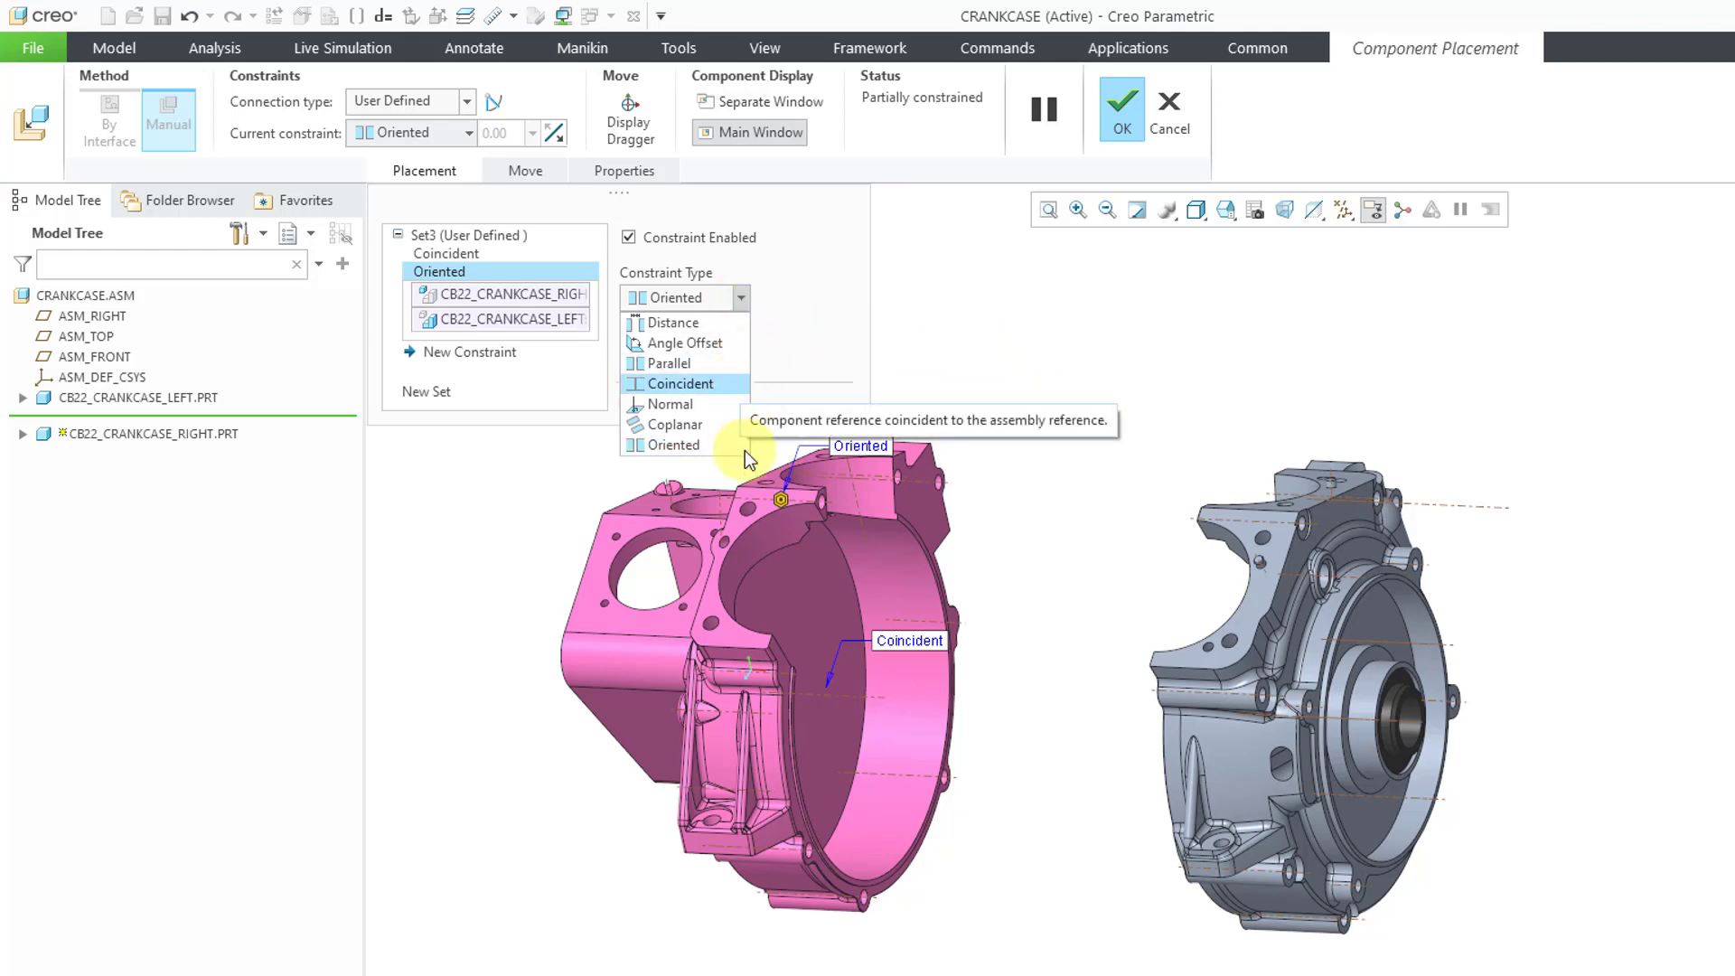
pyautogui.click(707, 446)
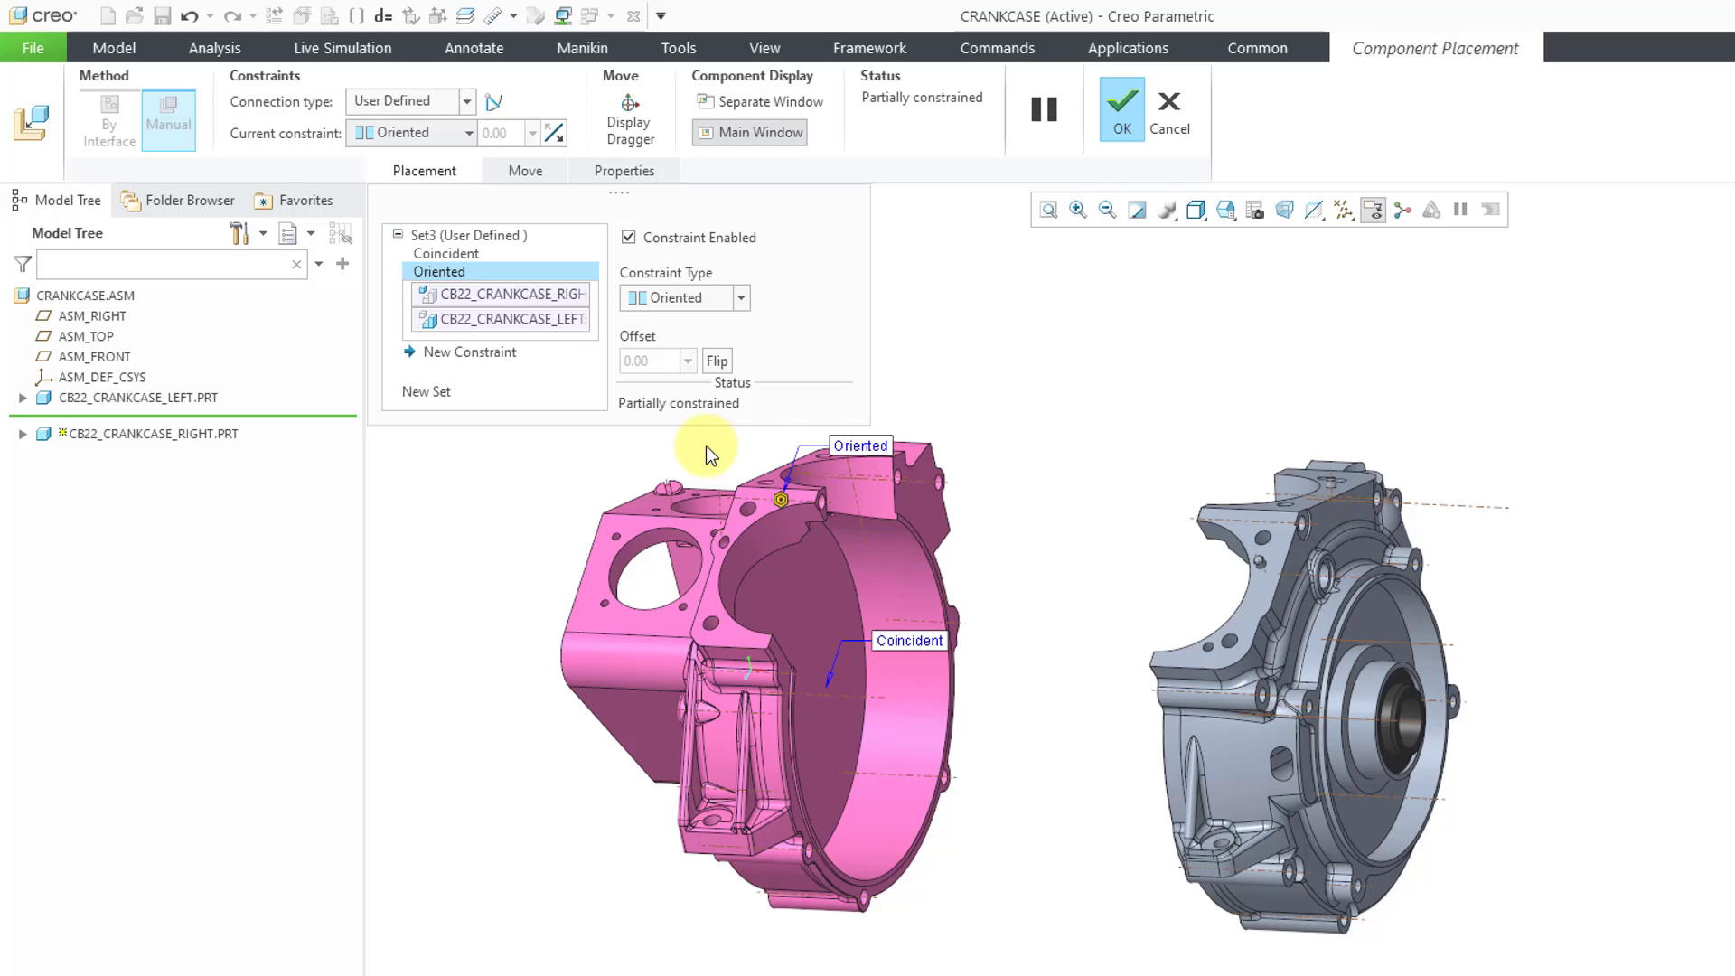
# Step: Mate the two flange faces with a Coincident constraint and confirm the right half's placement
pyautogui.click(501, 354)
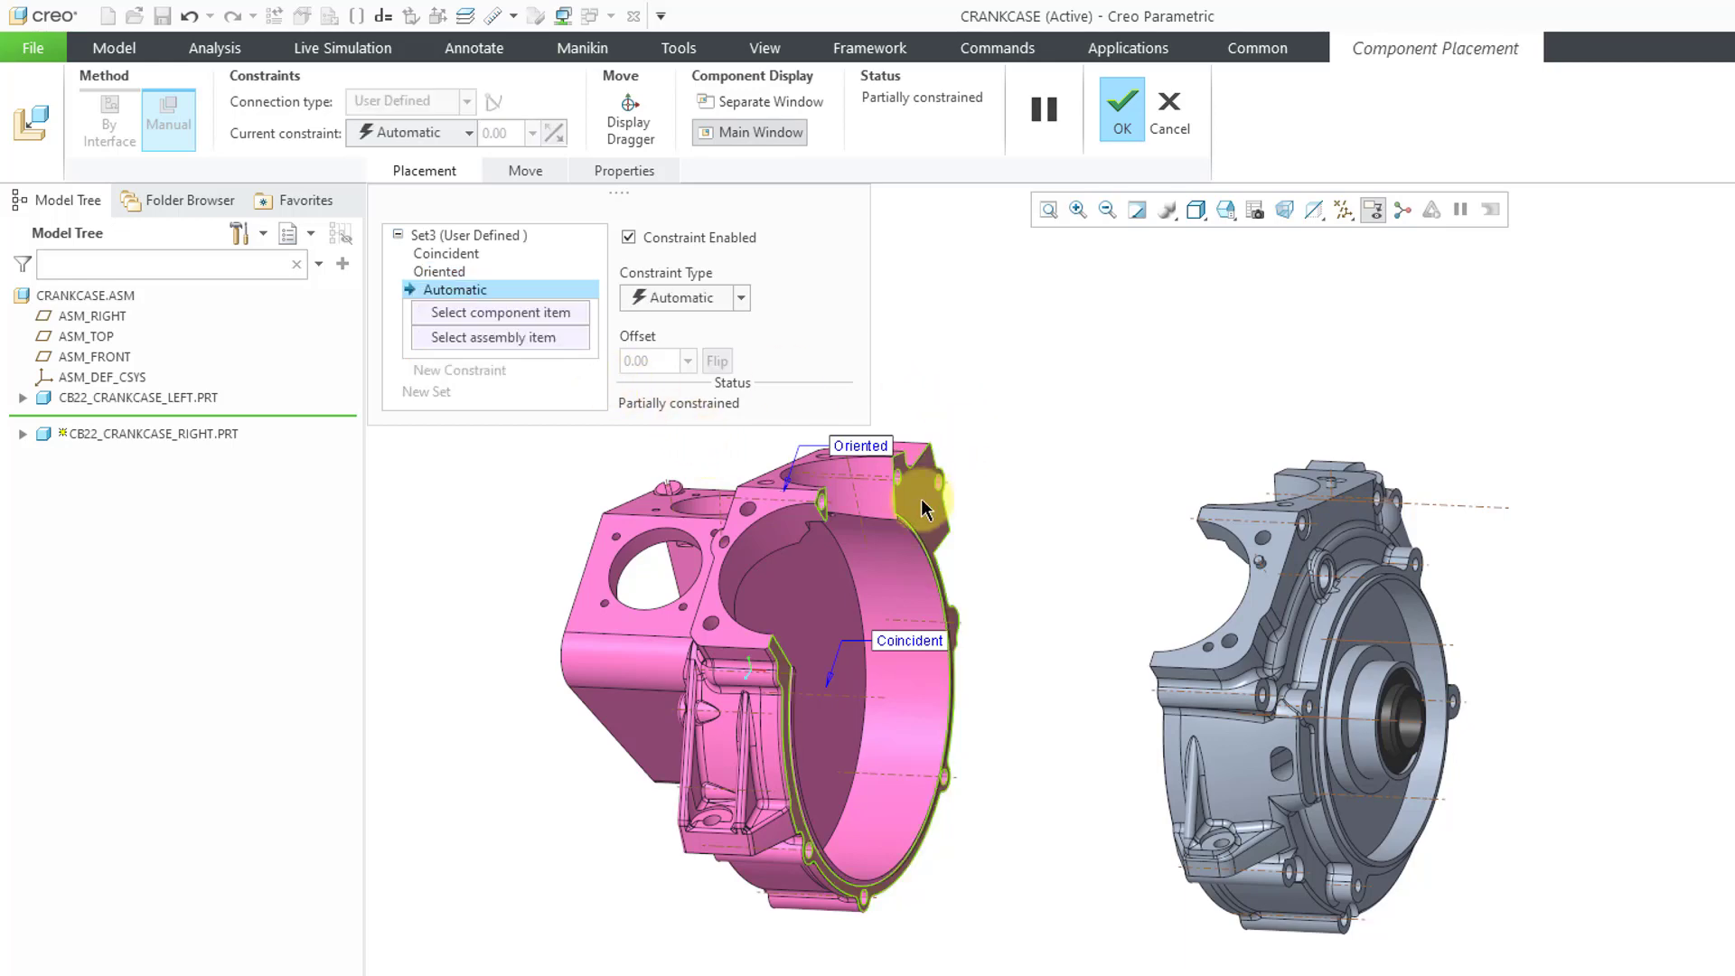
pyautogui.click(966, 533)
pyautogui.moveTo(1111, 607)
pyautogui.mouseDown(button='middle')
pyautogui.moveTo(1202, 612)
pyautogui.moveTo(1202, 495)
pyautogui.mouseUp(button='middle')
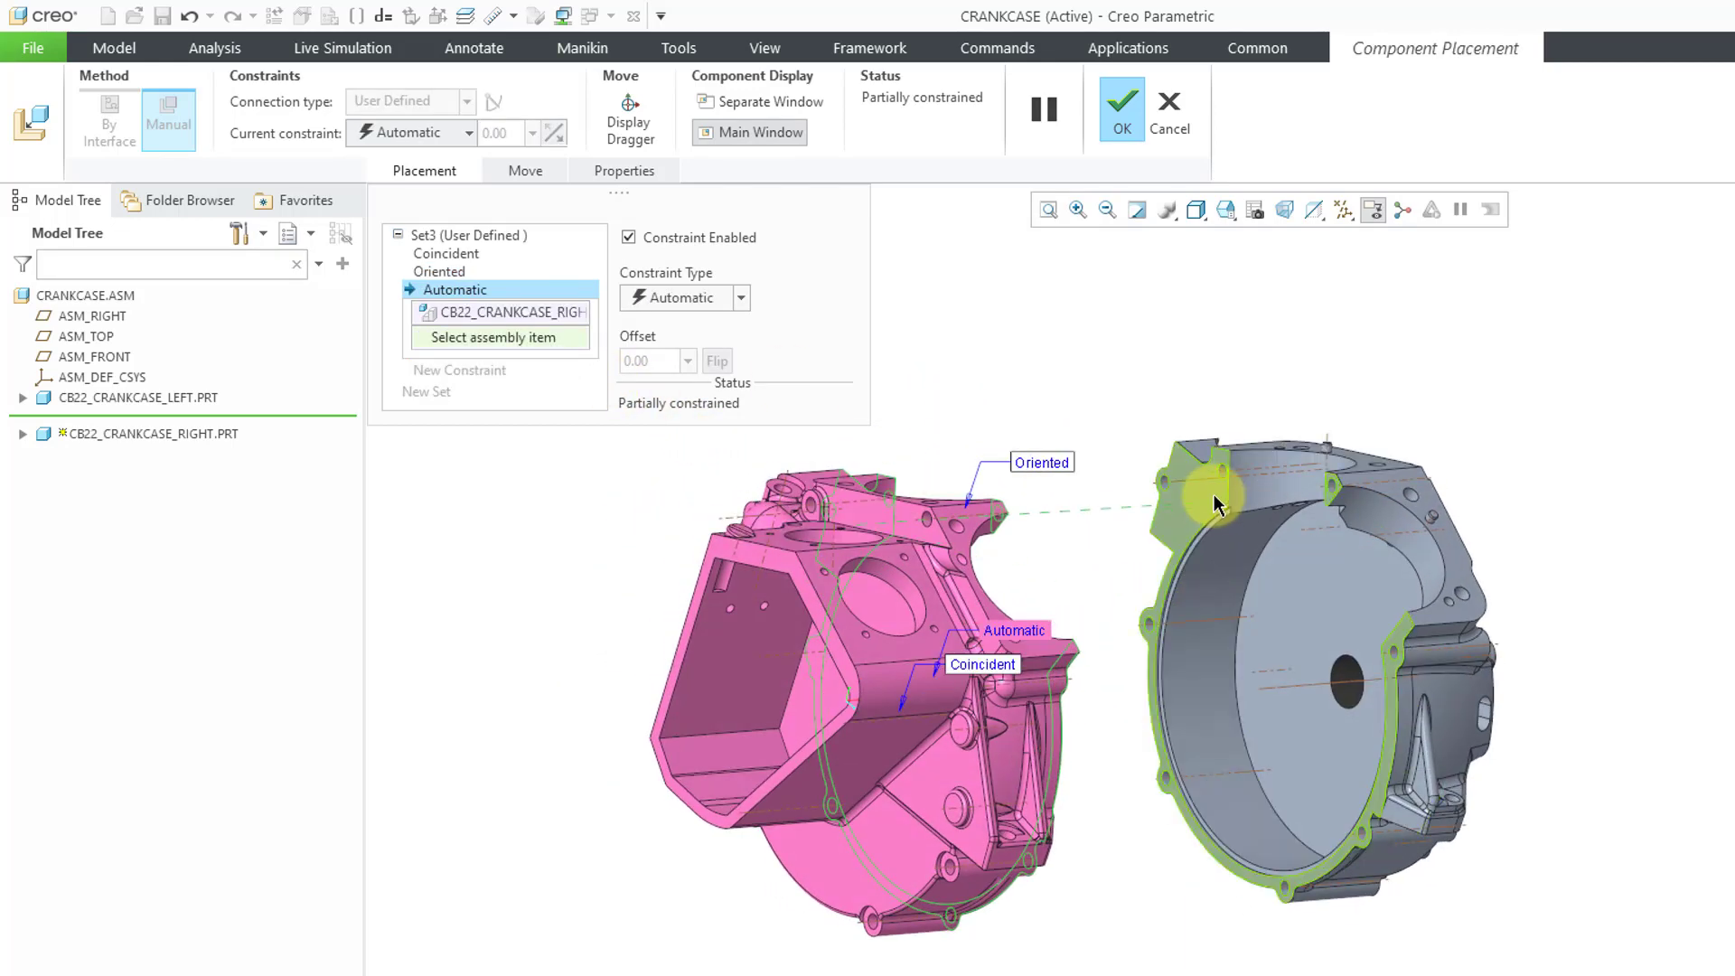
pyautogui.click(1202, 500)
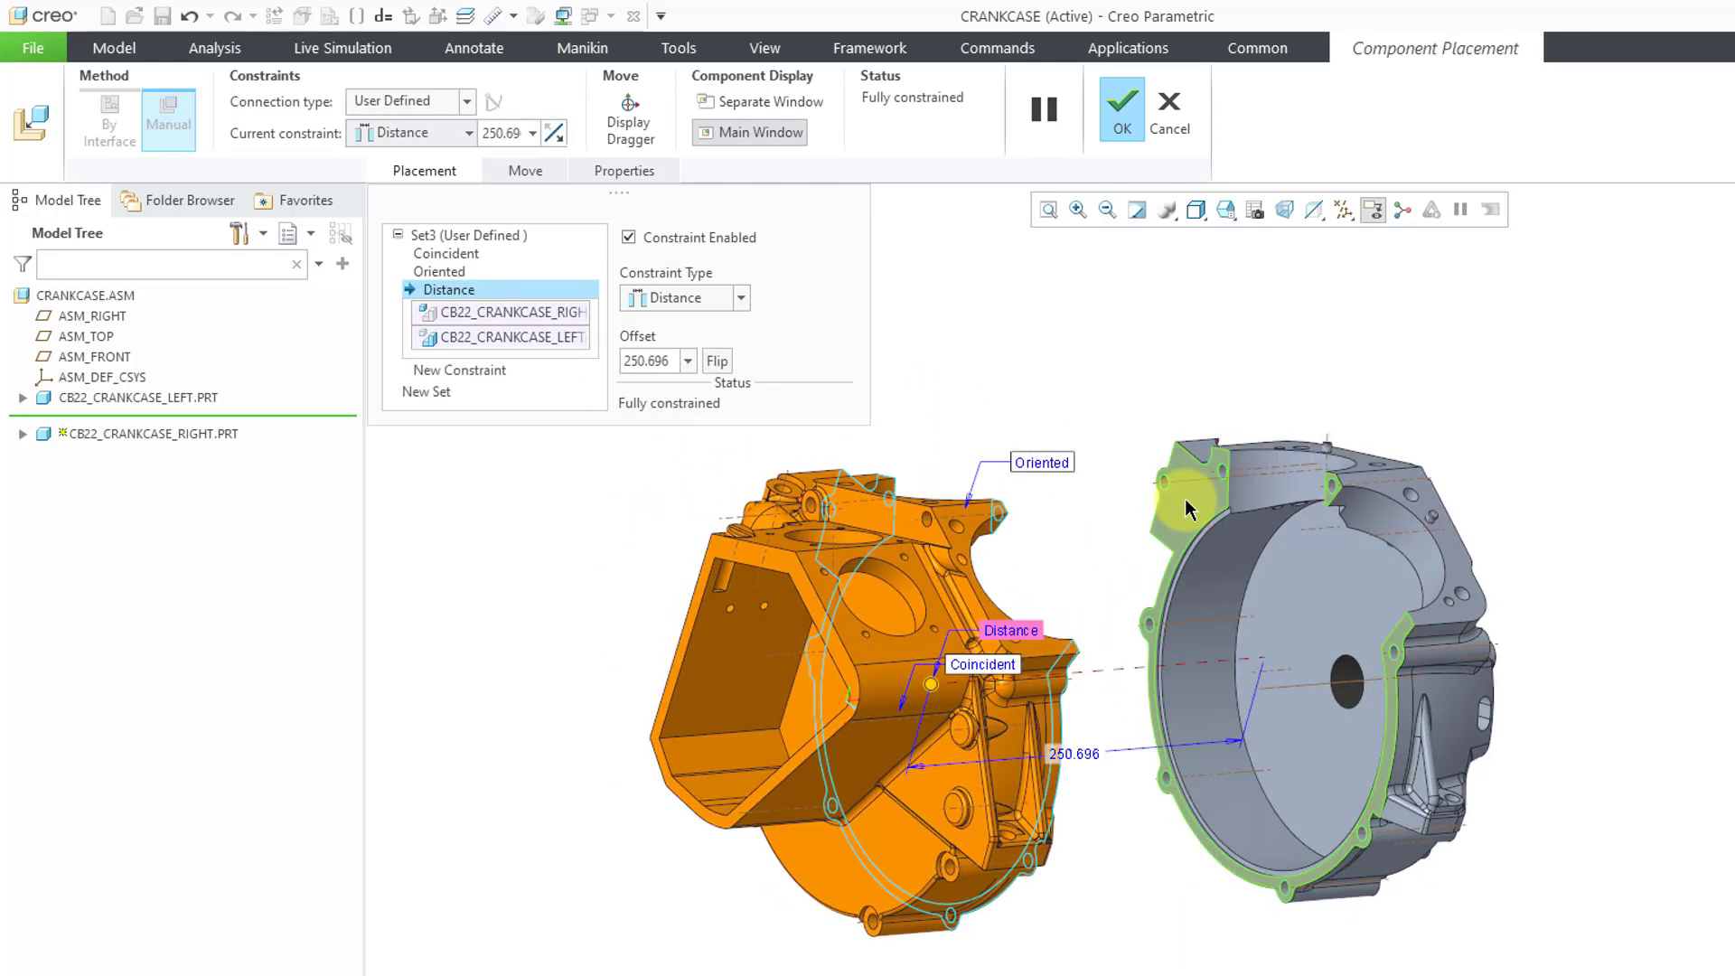
pyautogui.click(701, 306)
pyautogui.click(695, 381)
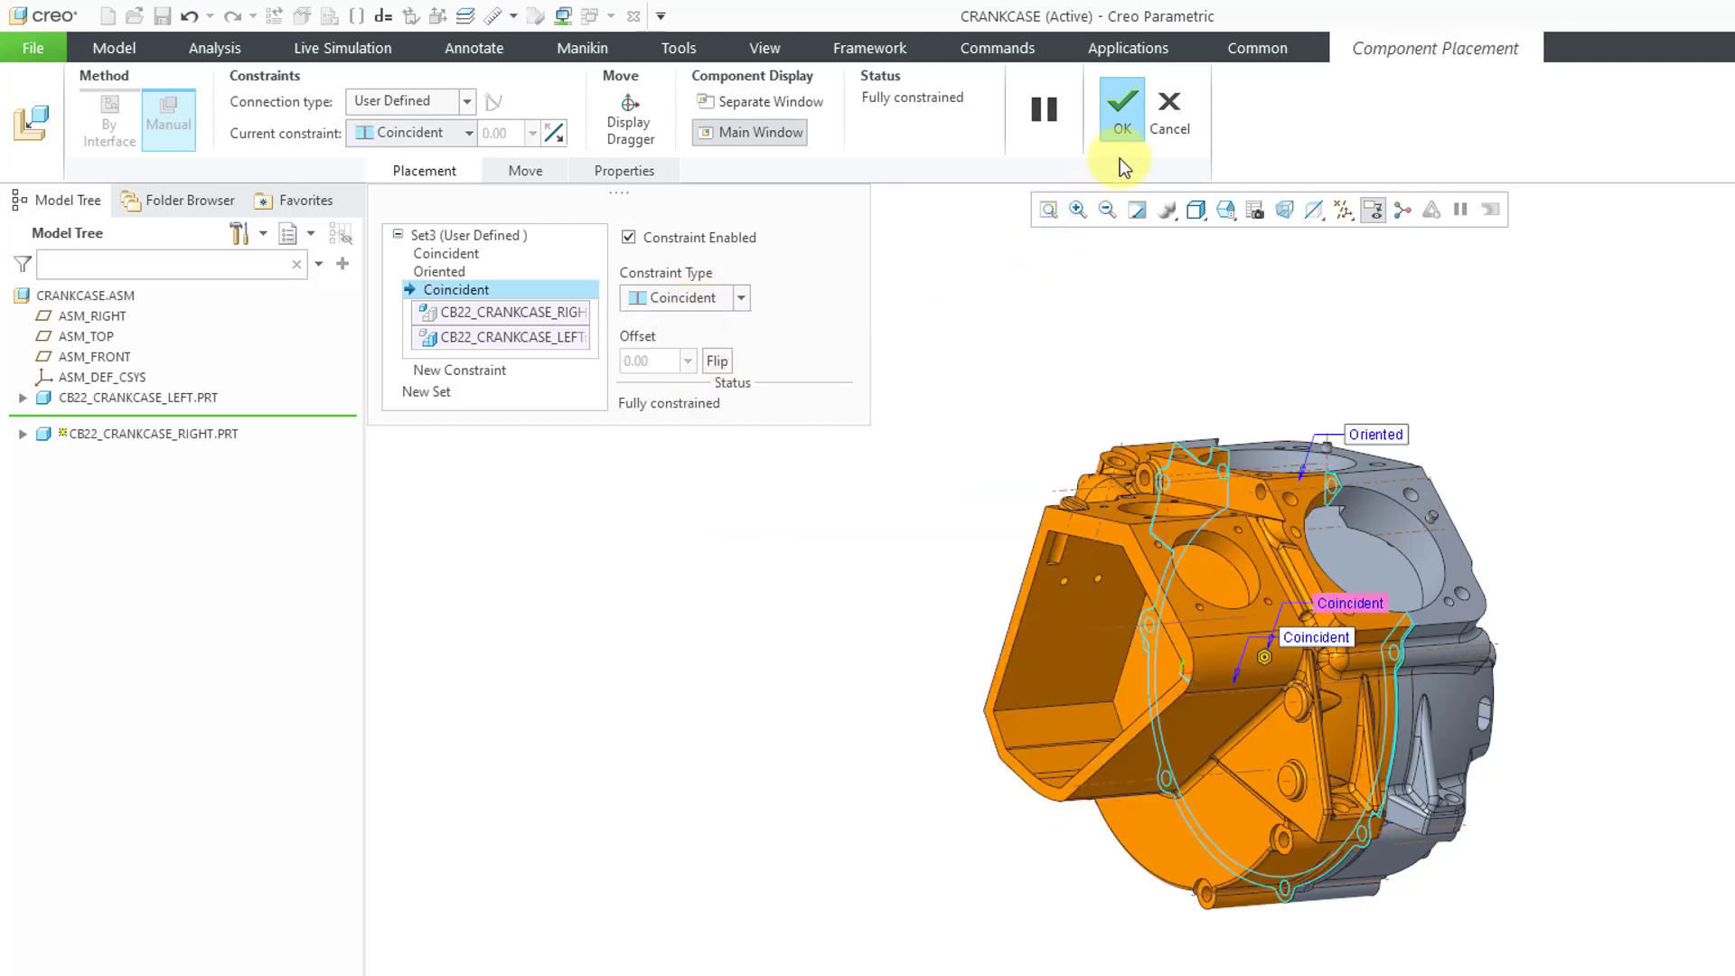
pyautogui.click(1123, 111)
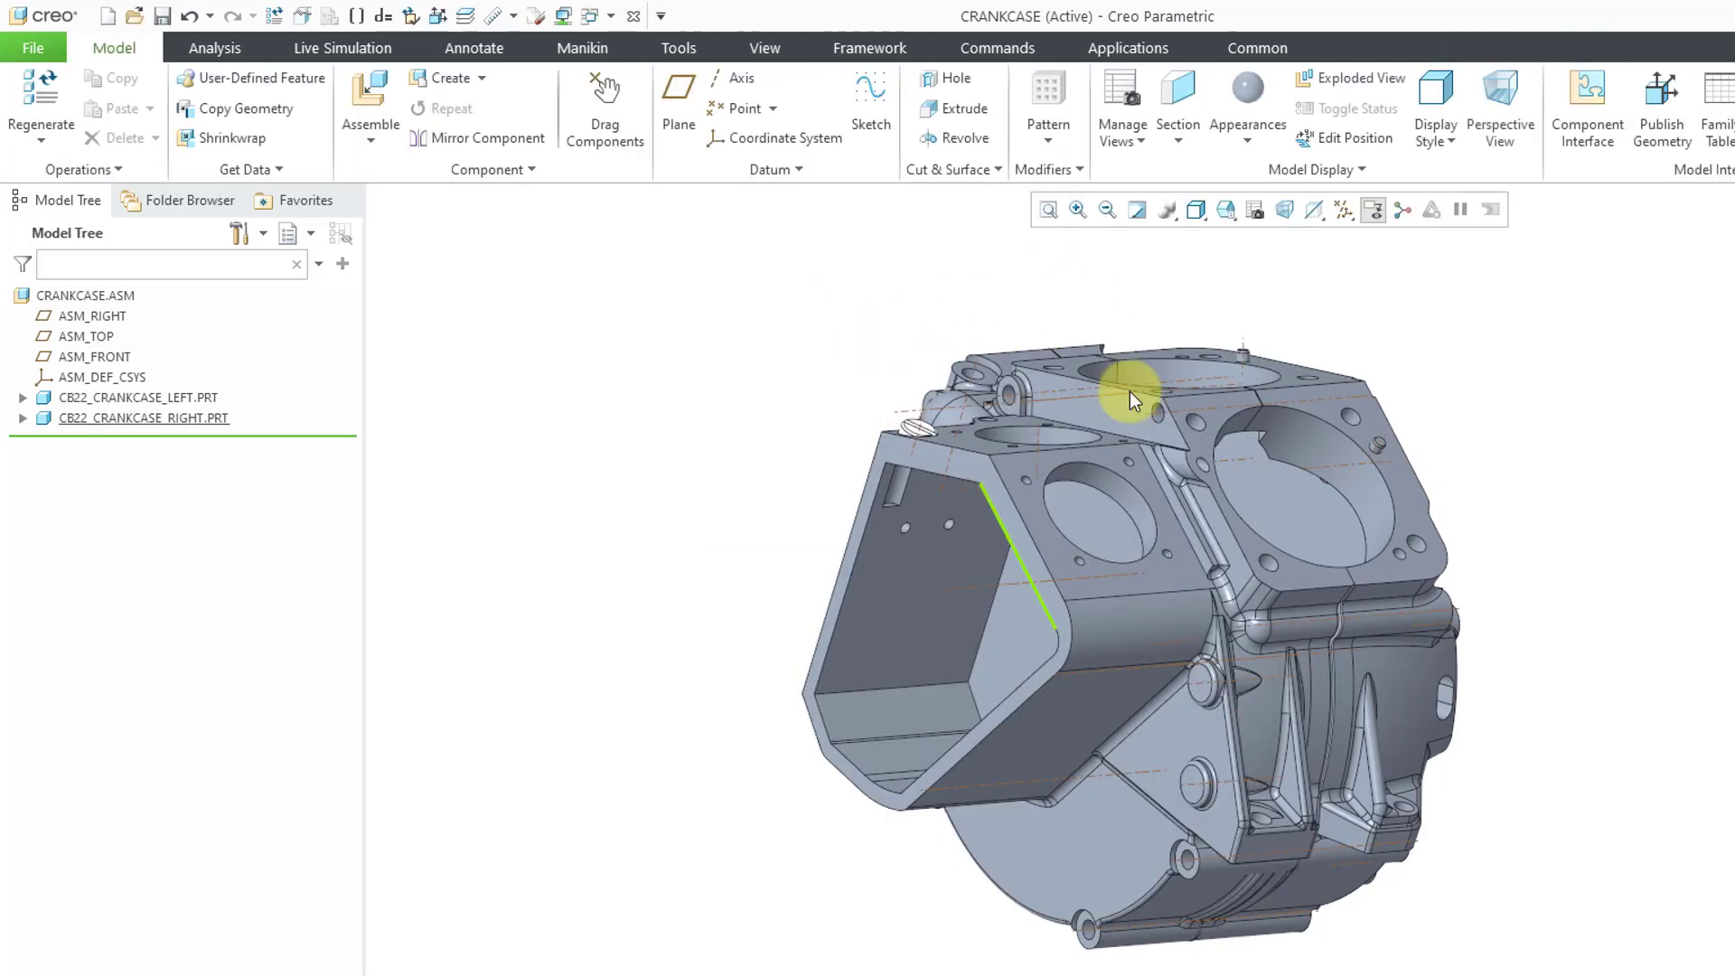
# Step: Expand CB22_CRANKCASE_RIGHT.PRT, Placement and Set3 to list the Coincident, Oriented, Coincident constraints
pyautogui.moveTo(1251, 388)
pyautogui.mouseDown(button='middle')
pyautogui.moveTo(1325, 368)
pyautogui.moveTo(1324, 442)
pyautogui.moveTo(1251, 415)
pyautogui.mouseUp(button='middle')
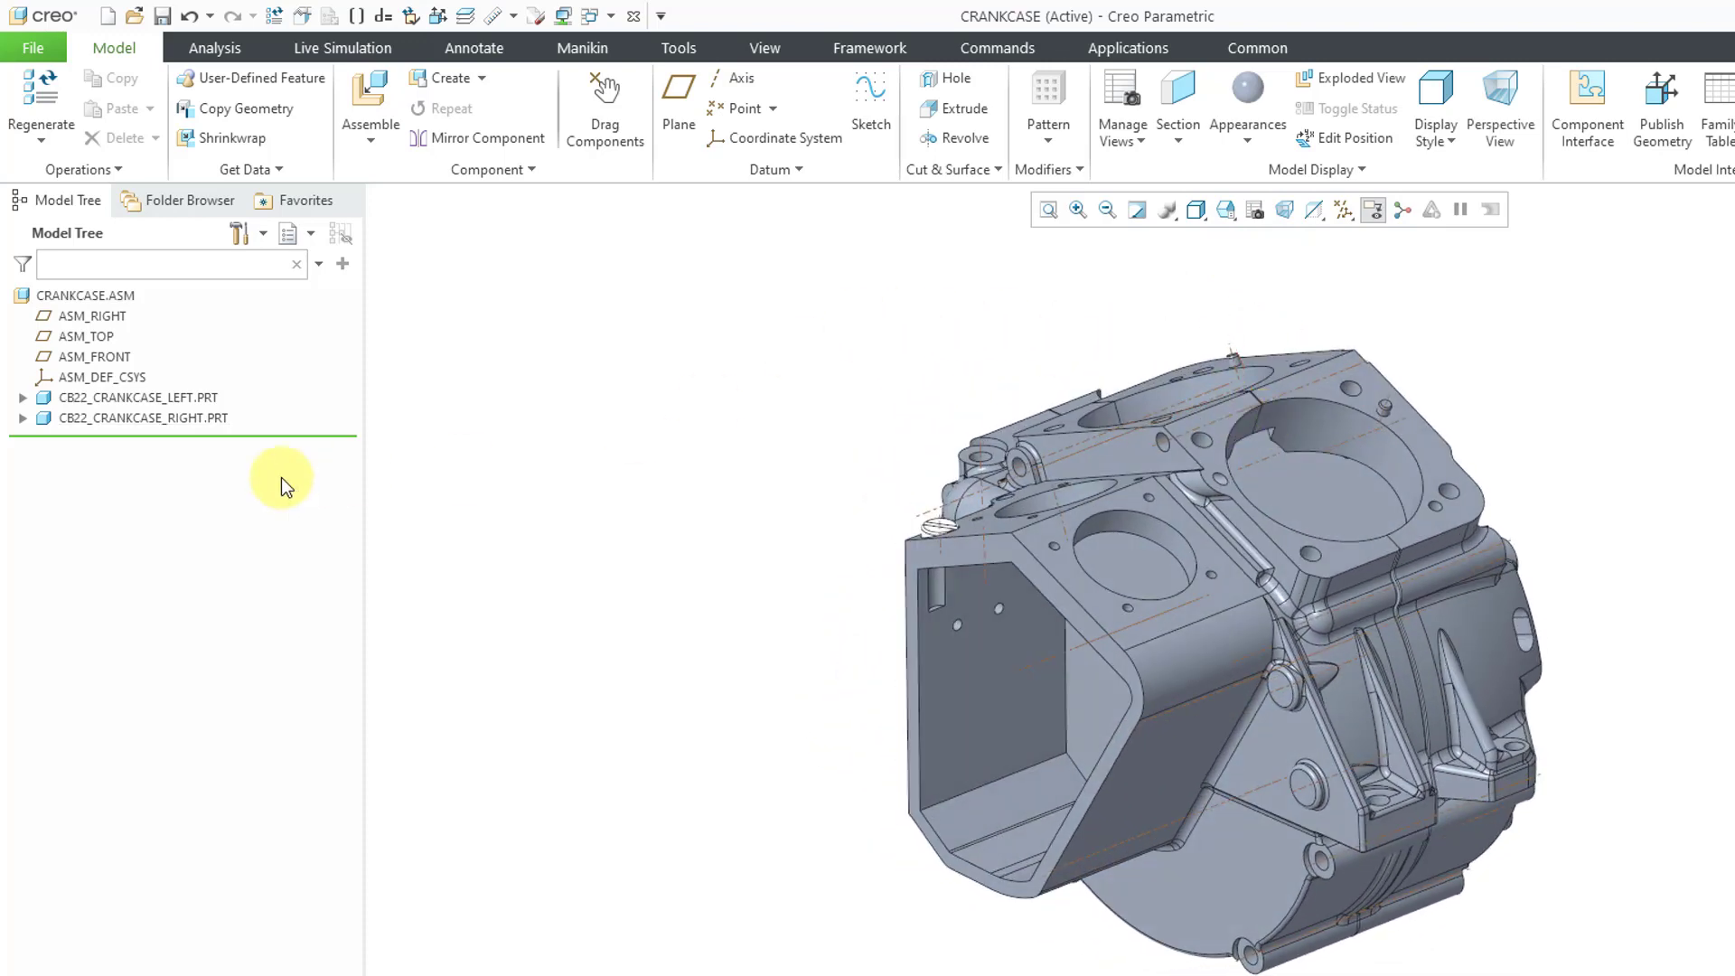
pyautogui.click(22, 417)
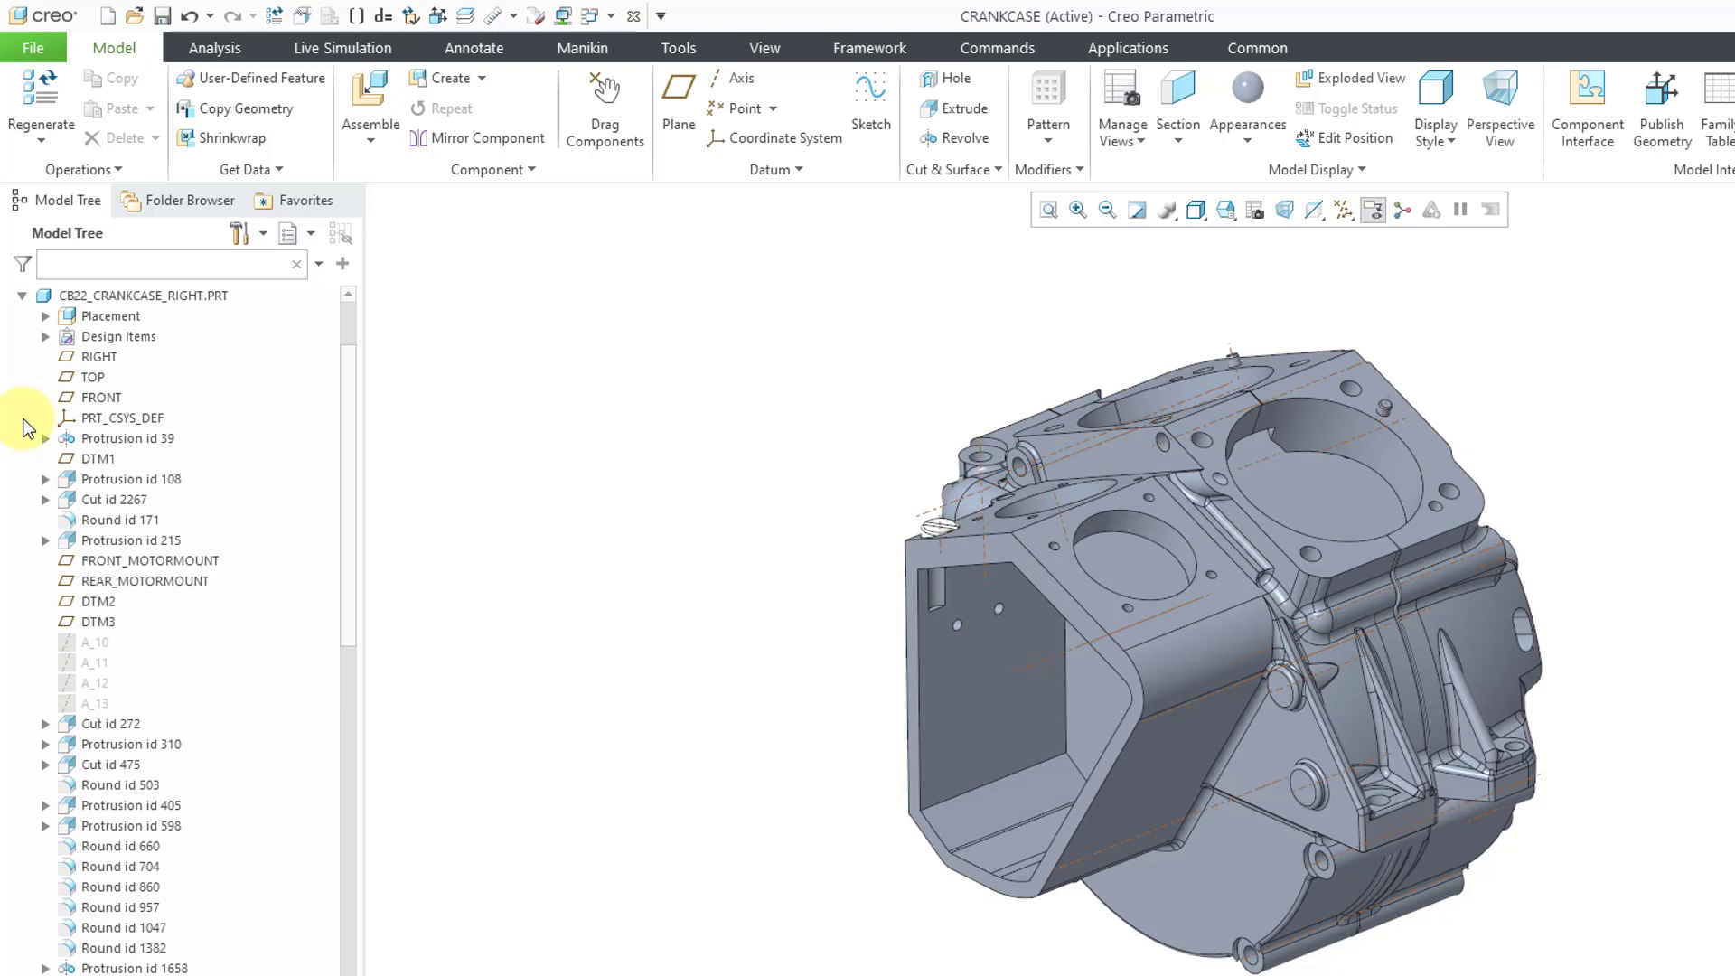
pyautogui.click(45, 316)
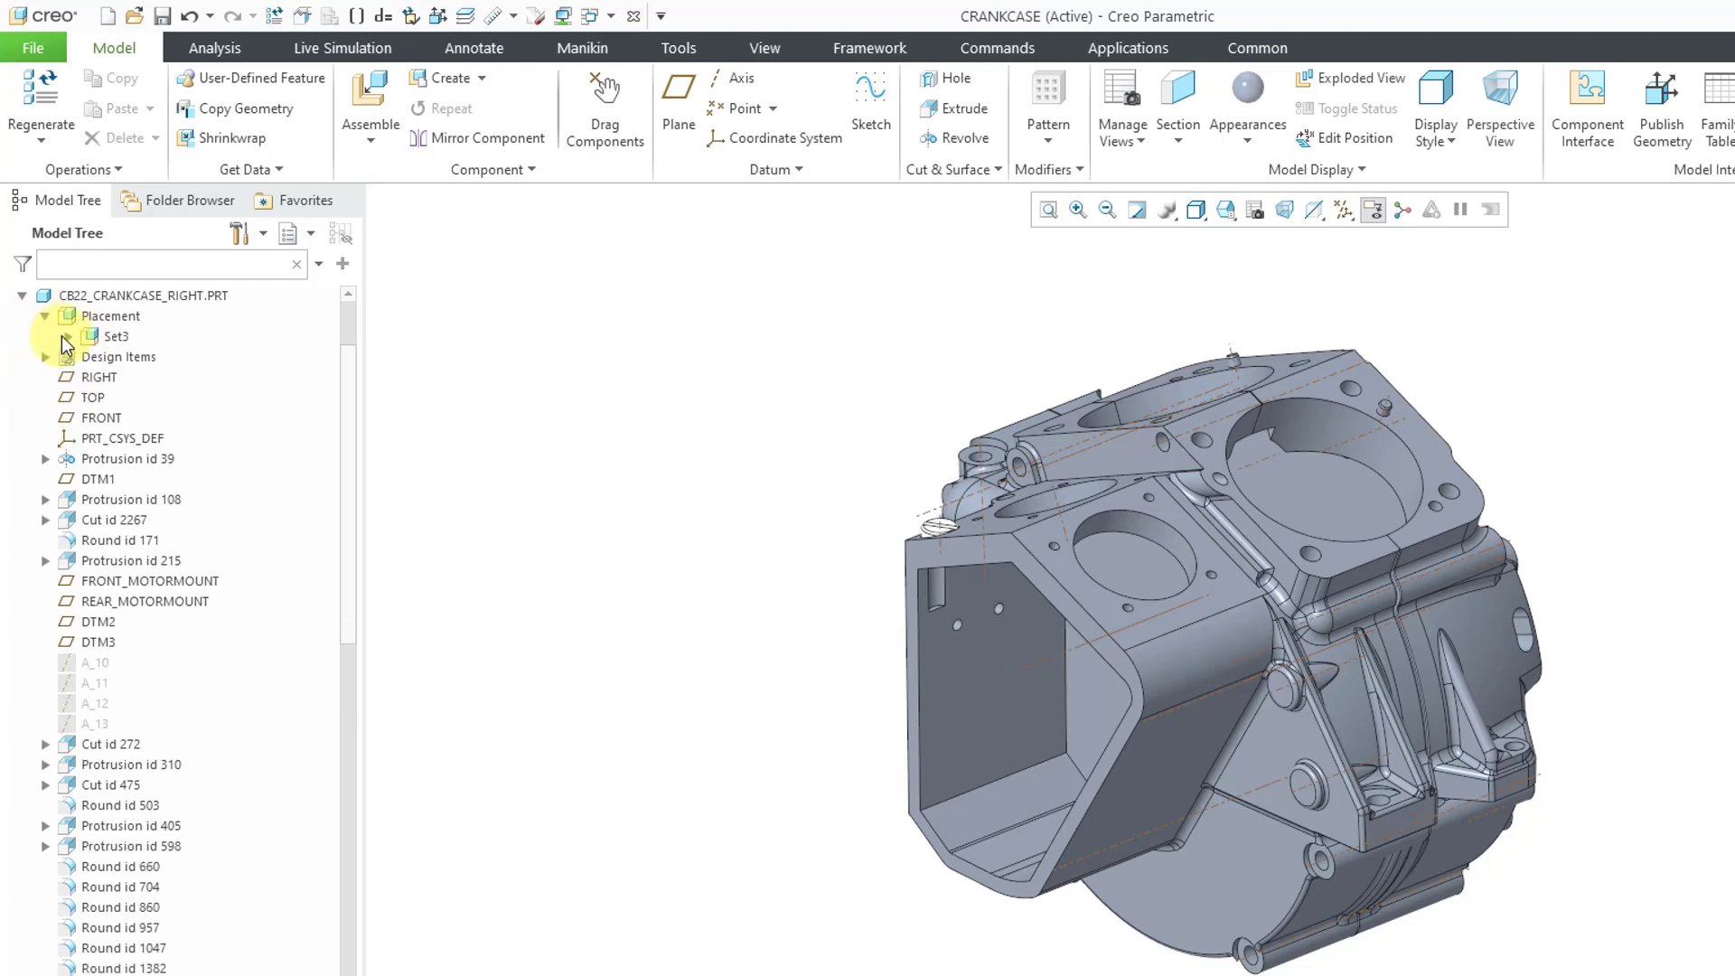
pyautogui.click(67, 336)
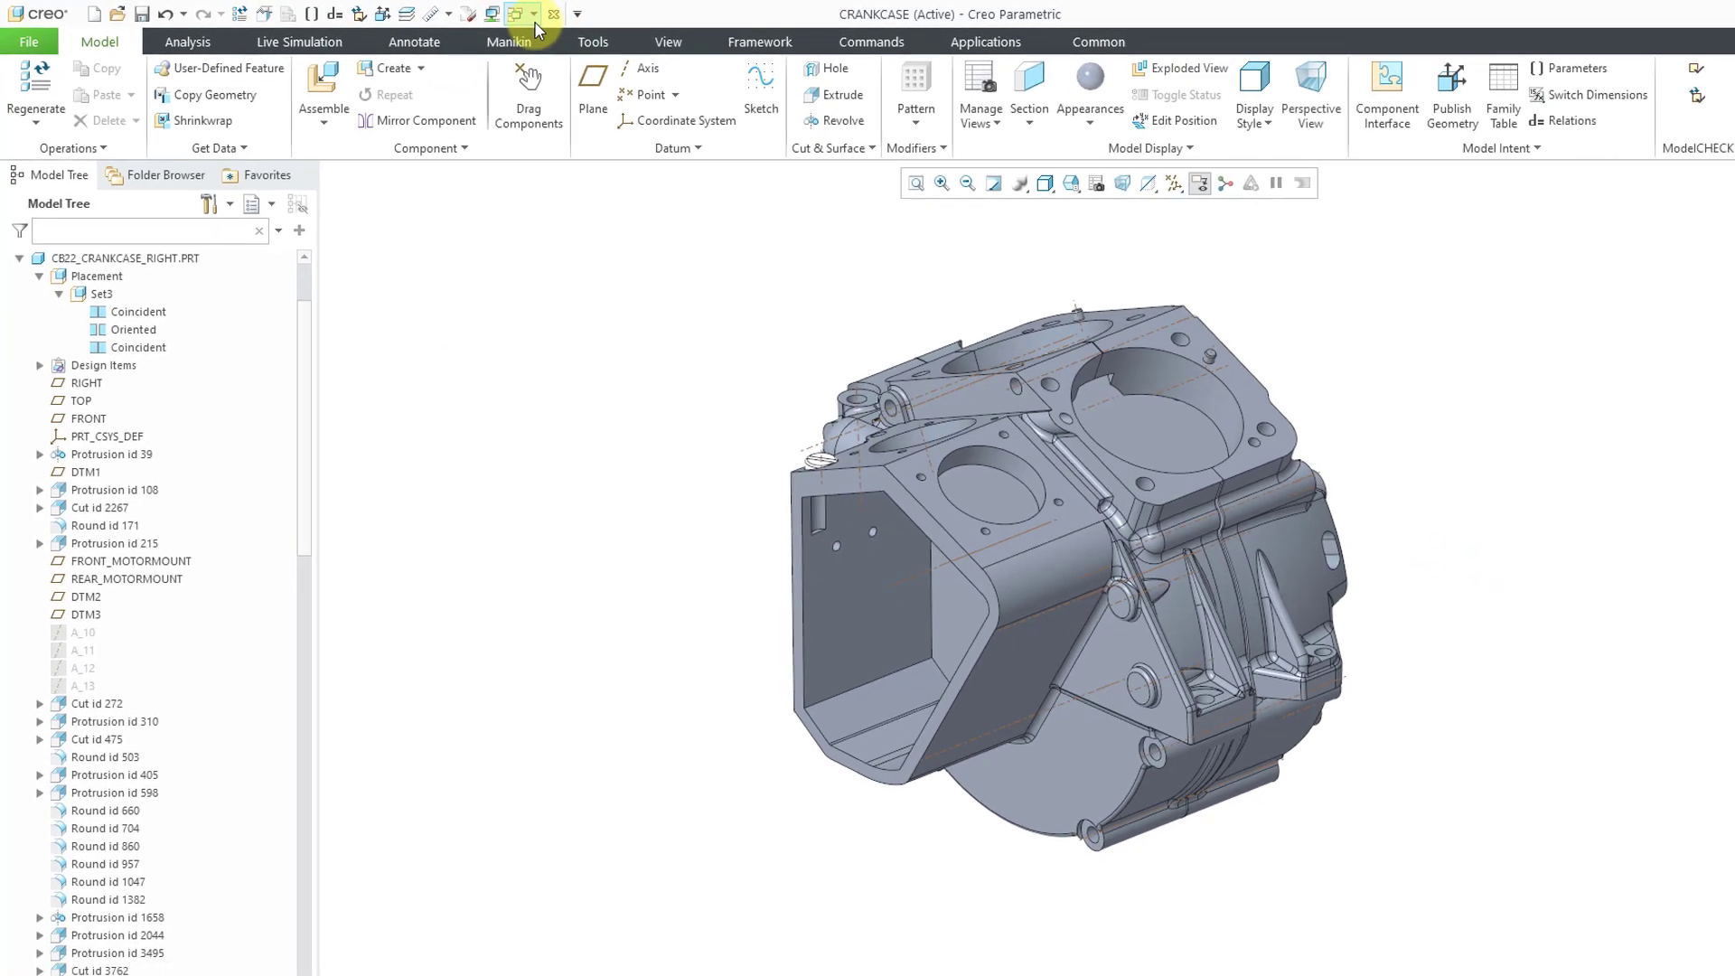
# Step: Activate FOURBAR.ASM from the Windows list, turn off datum axis display, and select LINK_A
pyautogui.click(485, 13)
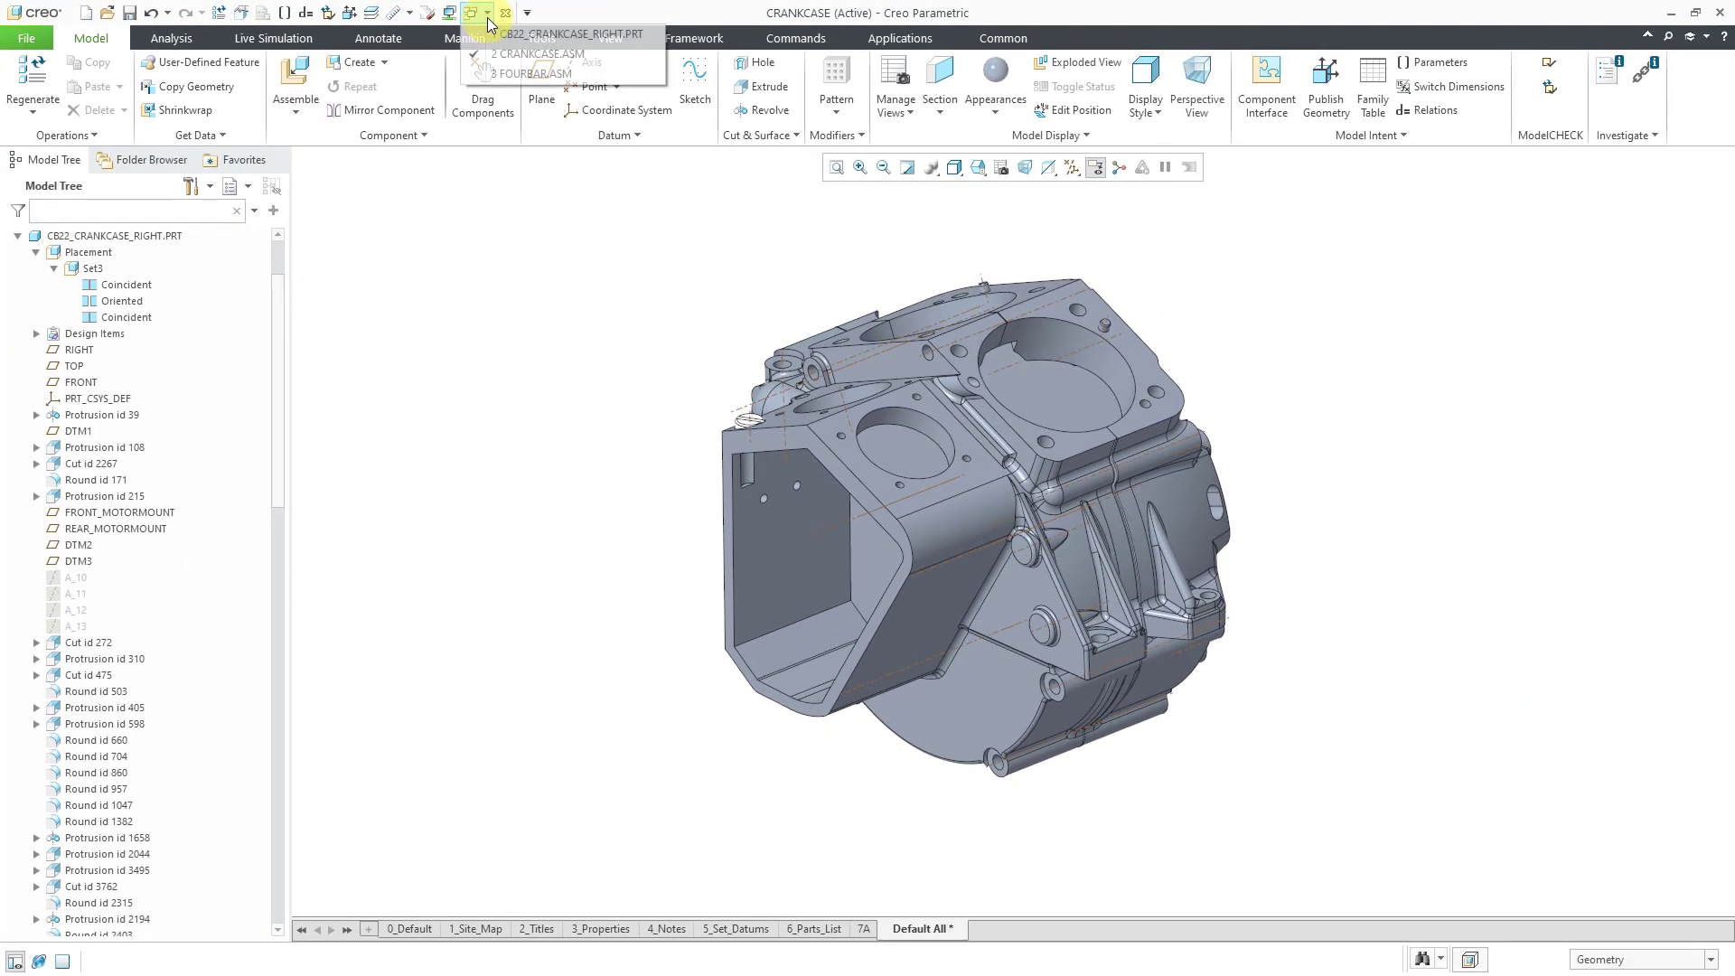
pyautogui.click(520, 75)
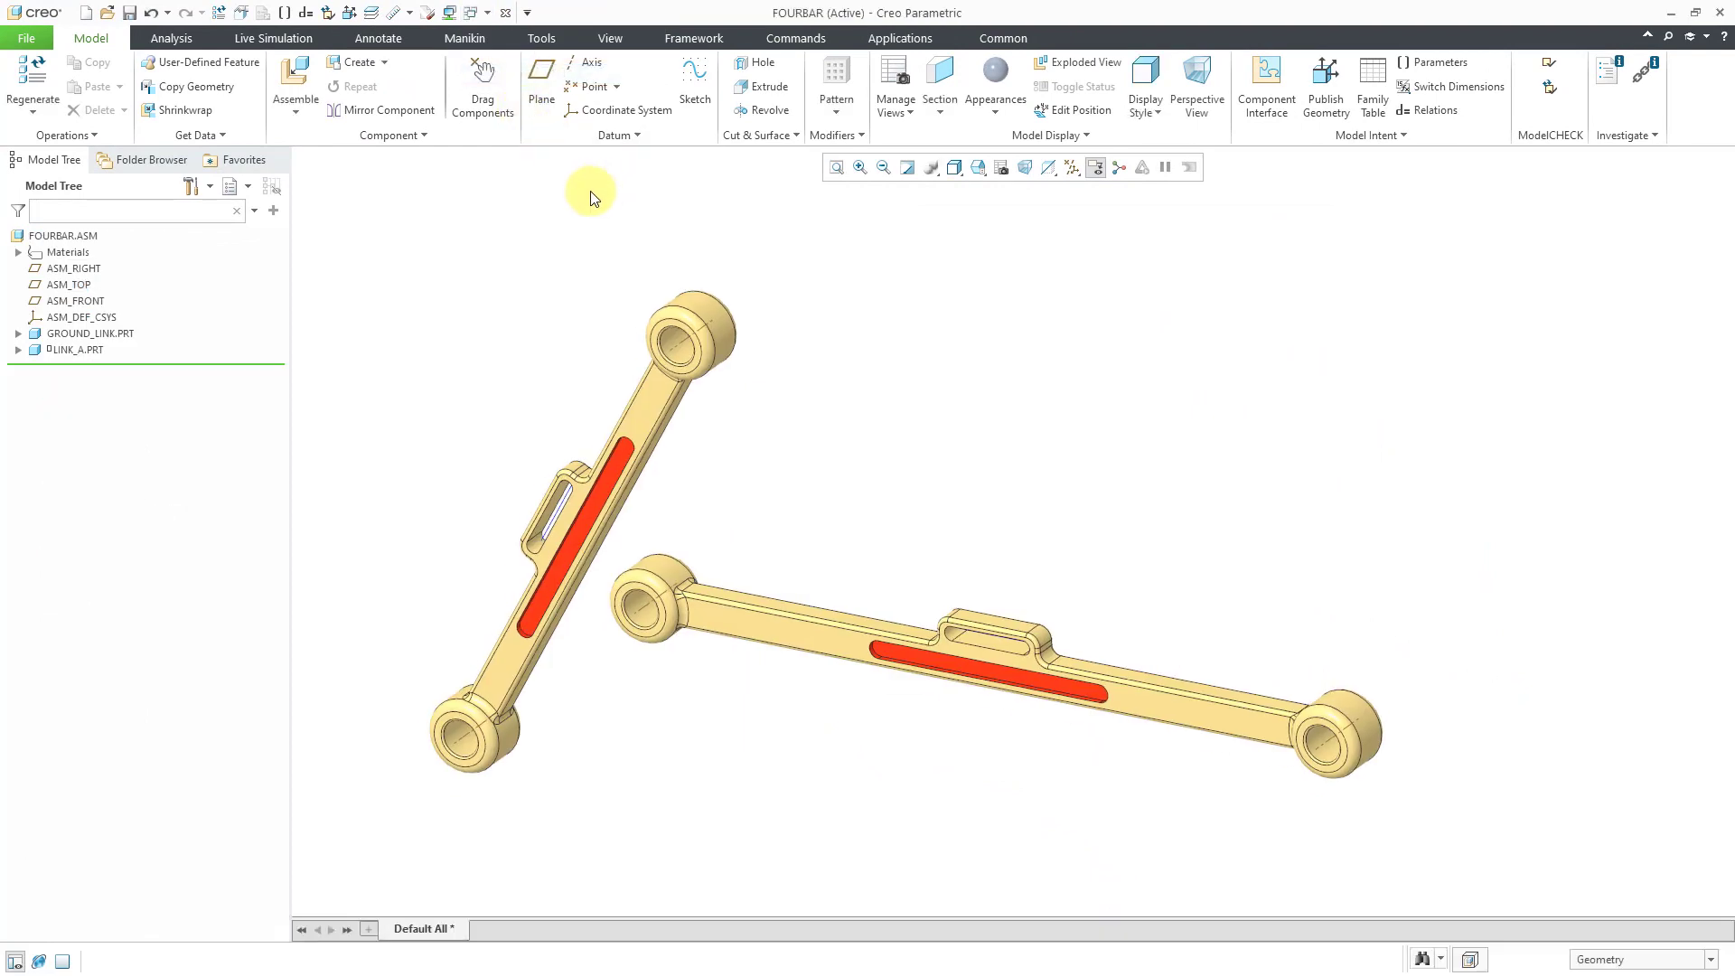
pyautogui.click(1073, 173)
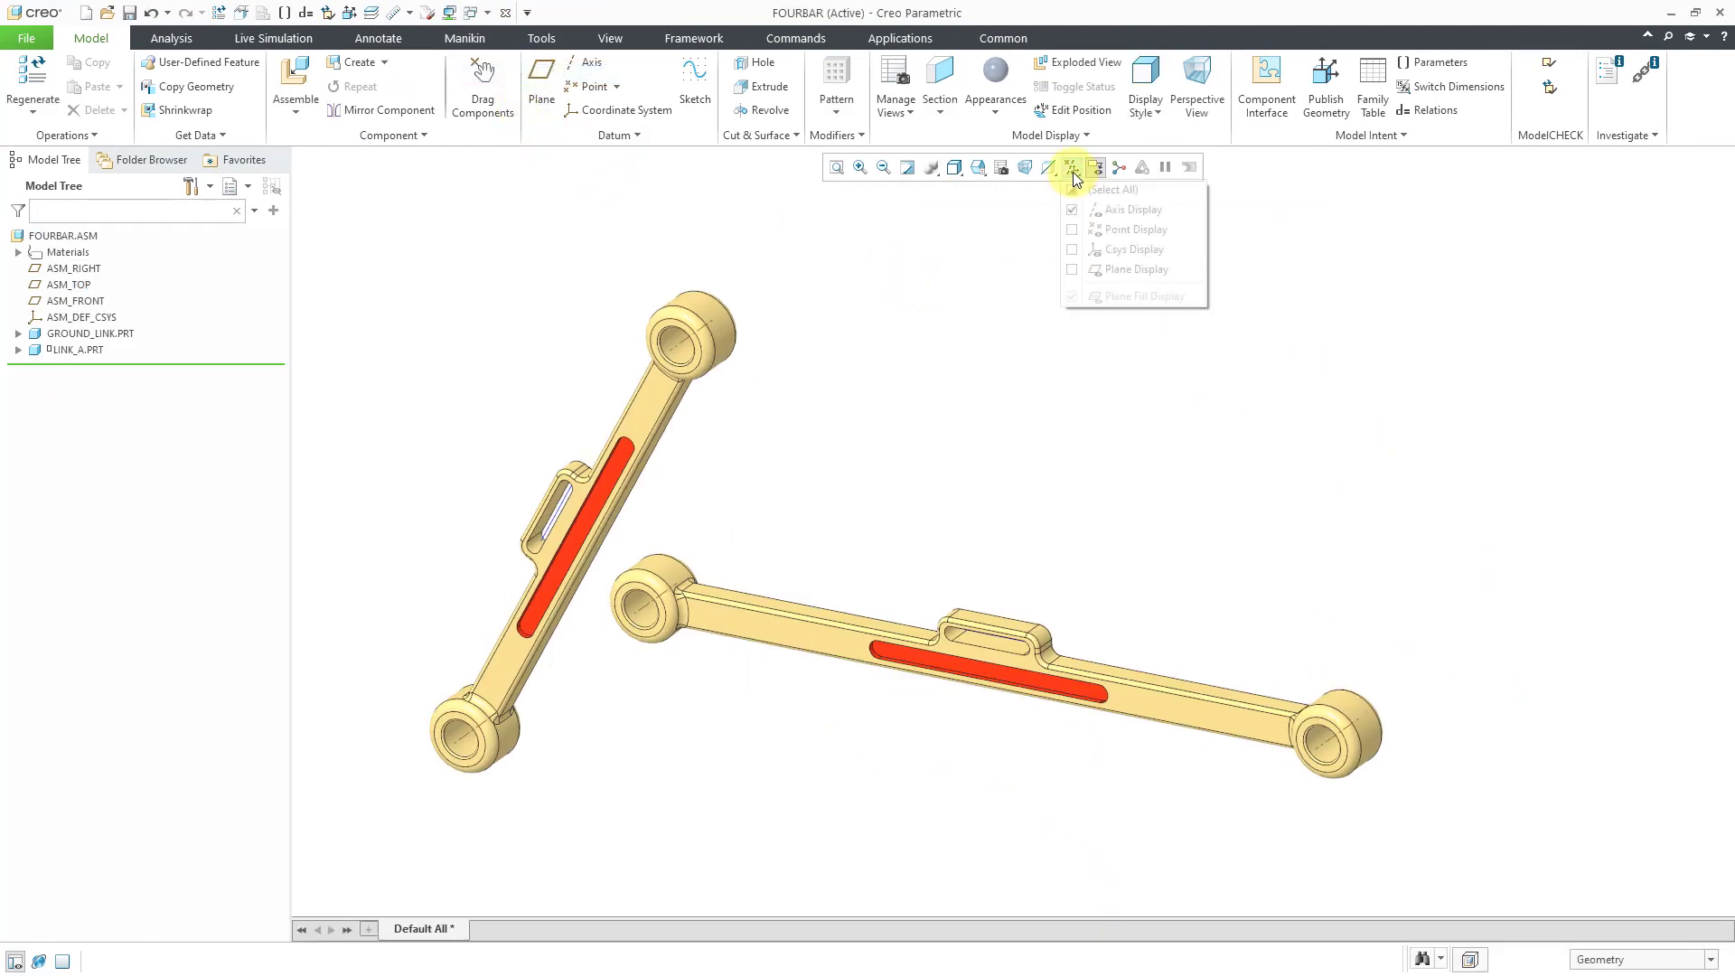
pyautogui.click(1096, 210)
pyautogui.click(926, 317)
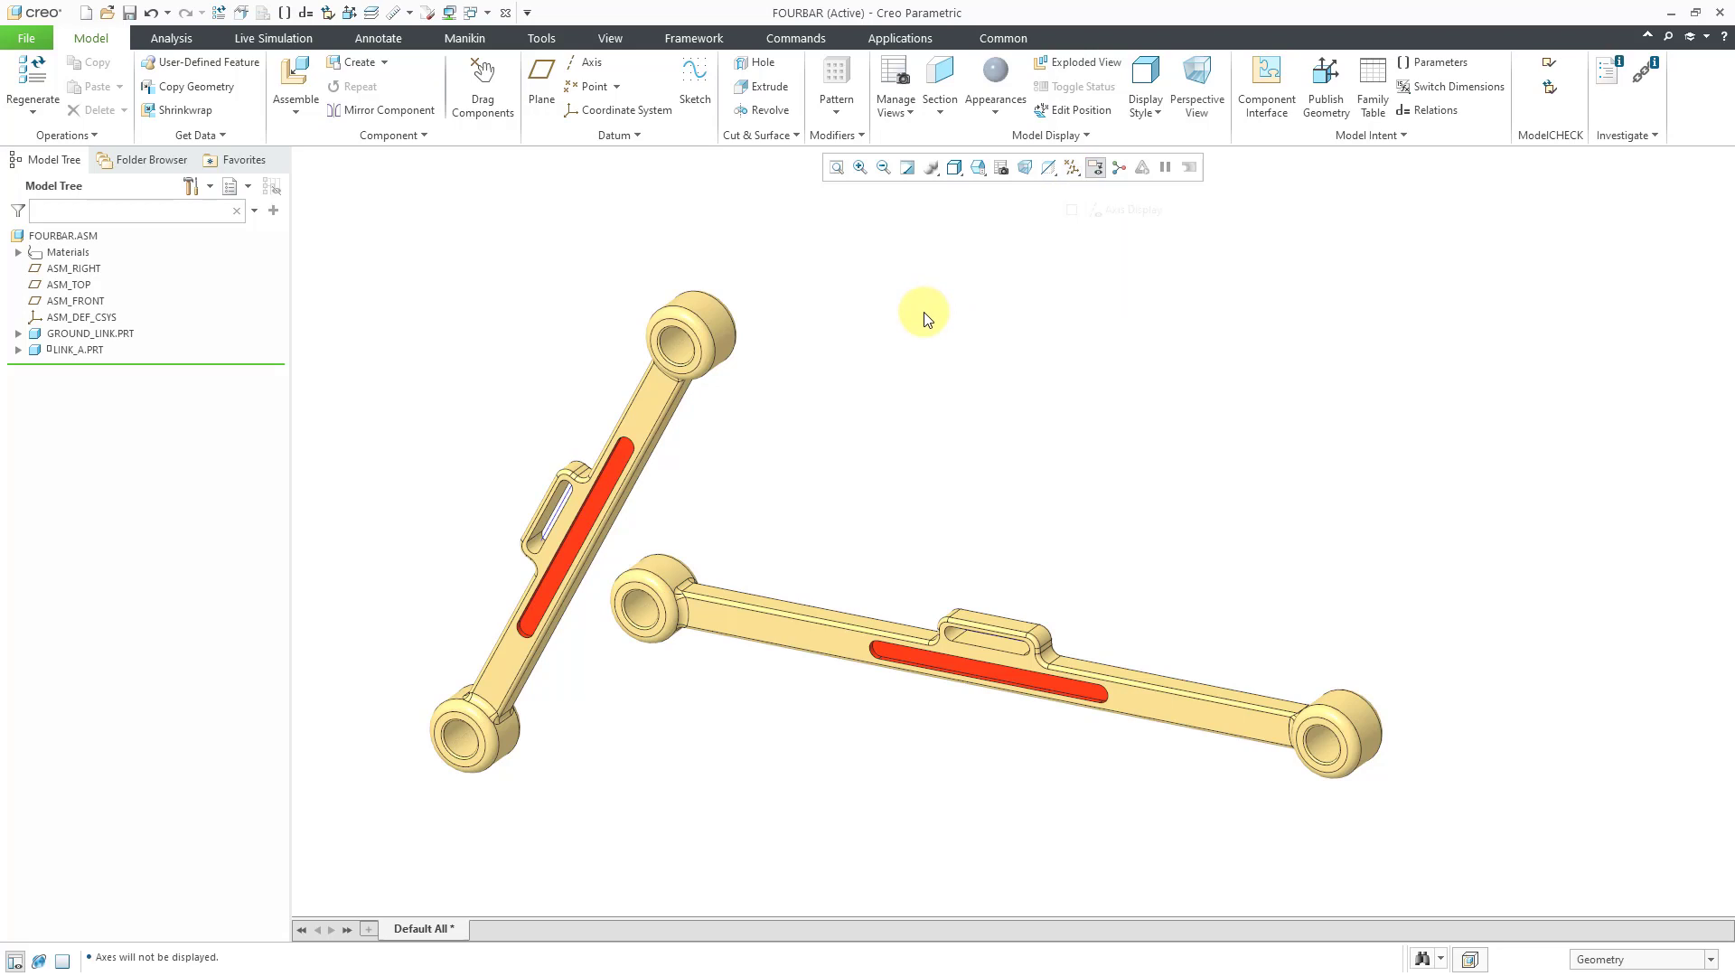
pyautogui.click(648, 424)
# Step: Redefine LINK_A with a Coincident constraint between its hole and the GROUND_LINK hole, then finish placement
pyautogui.click(698, 306)
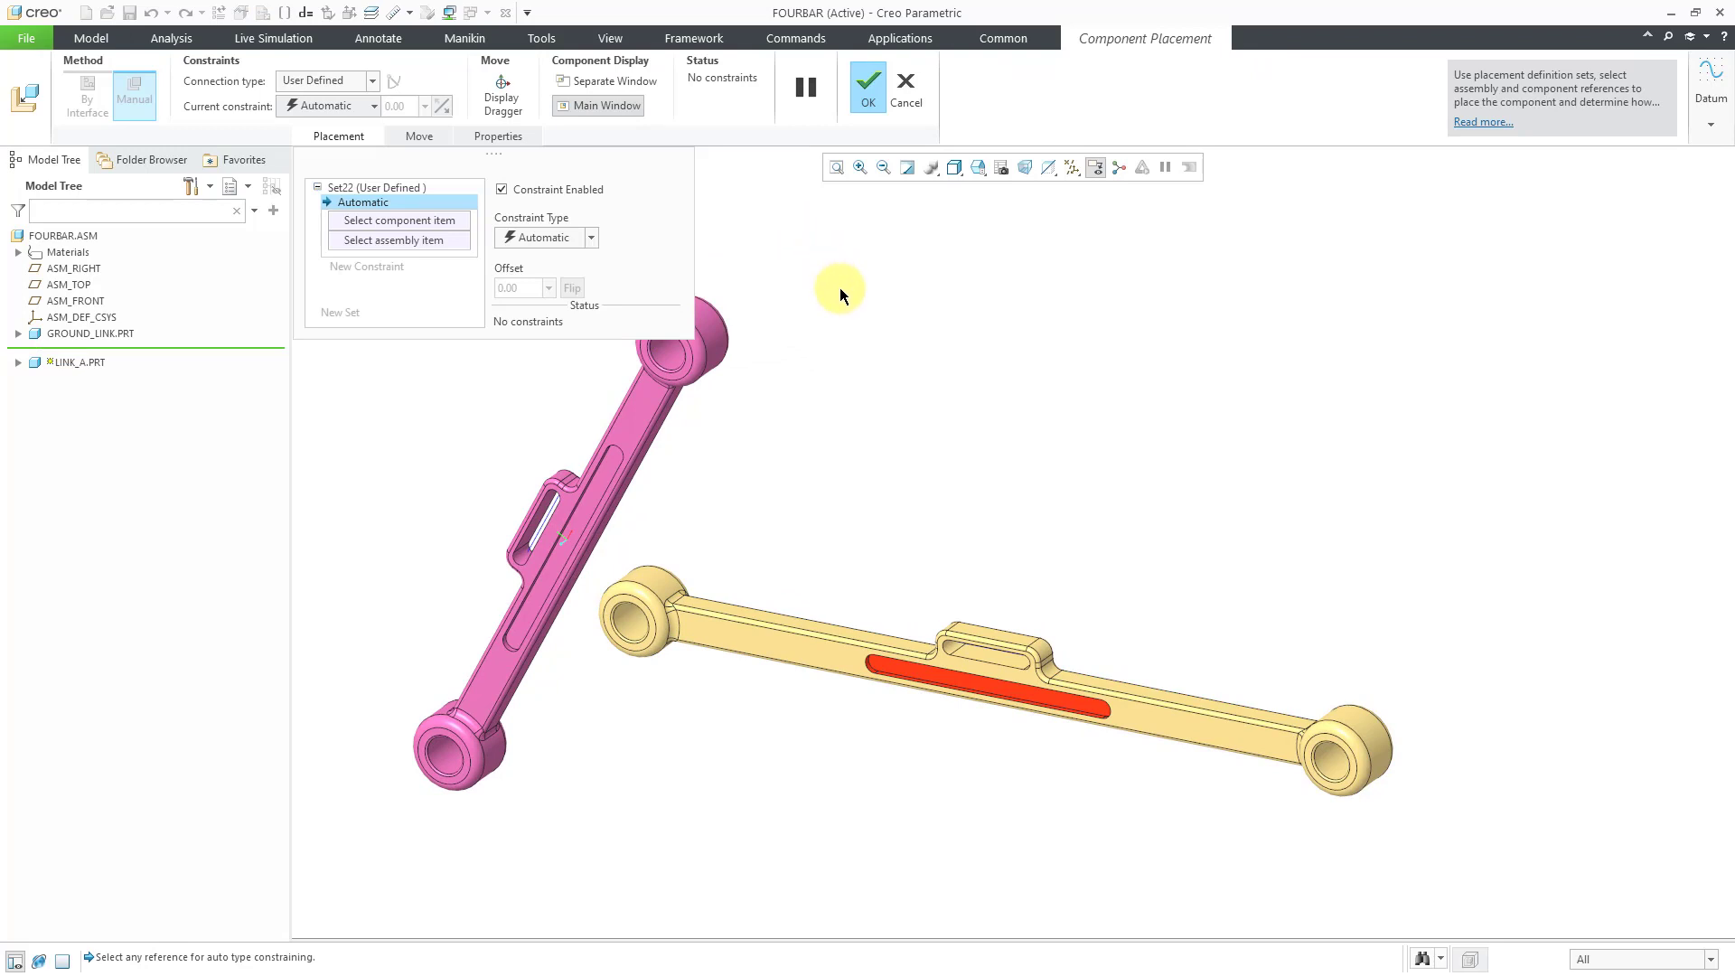
pyautogui.click(626, 627)
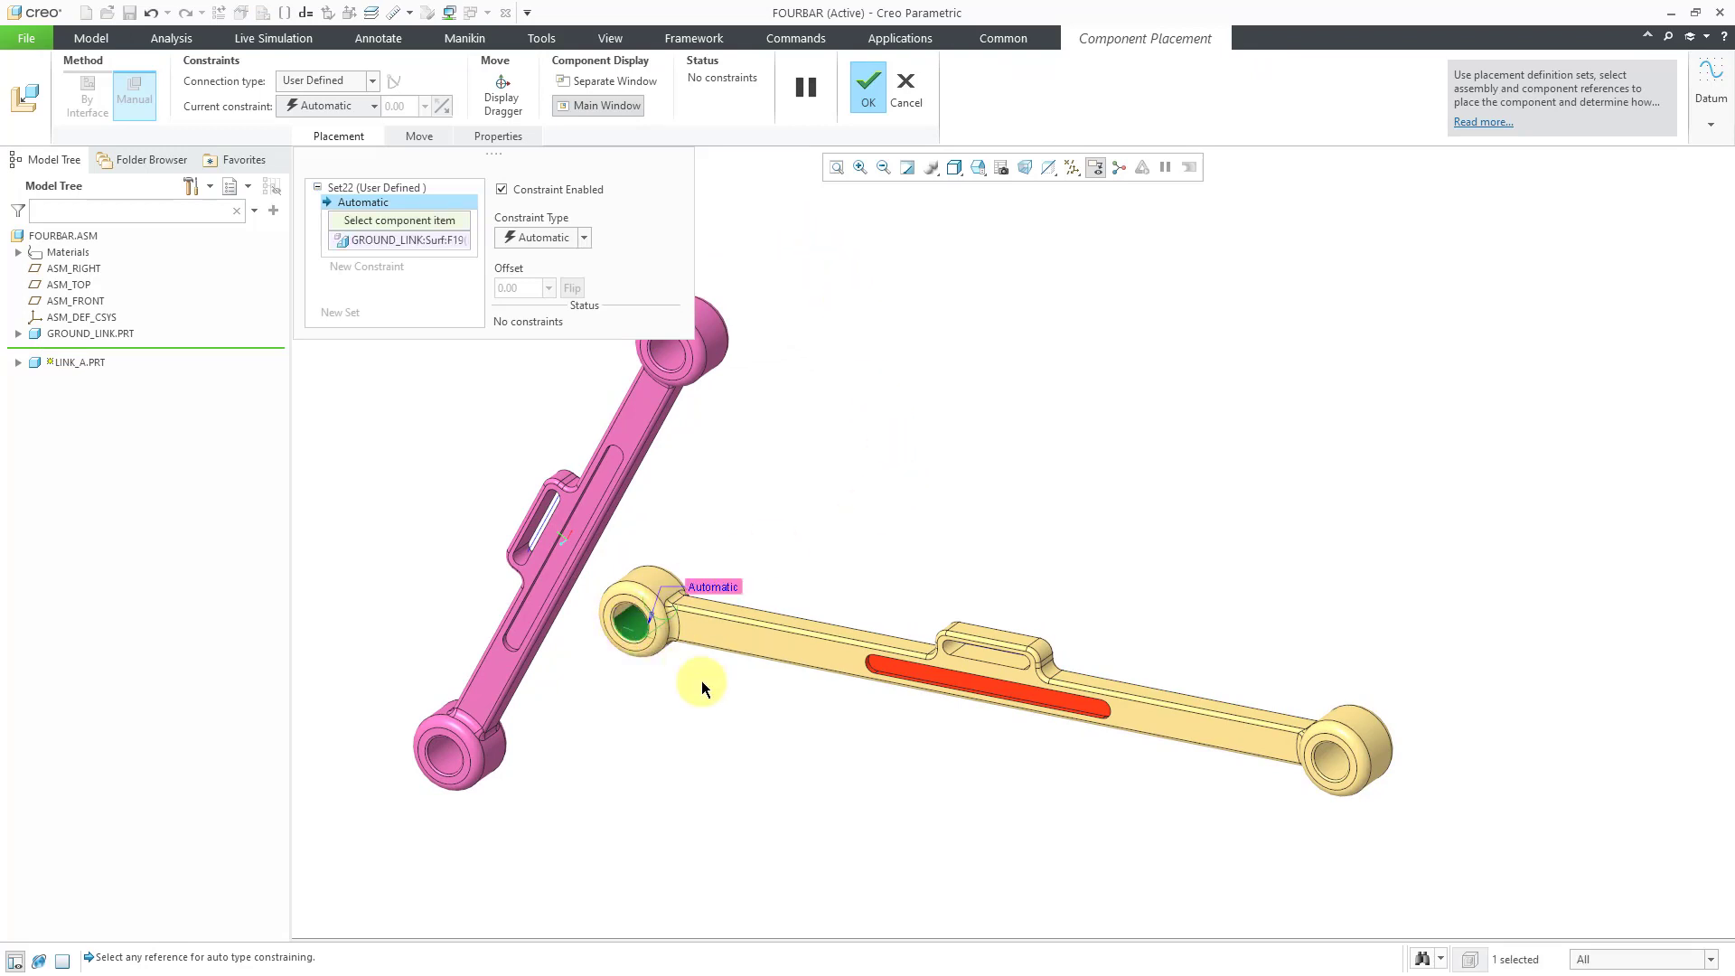
pyautogui.click(449, 766)
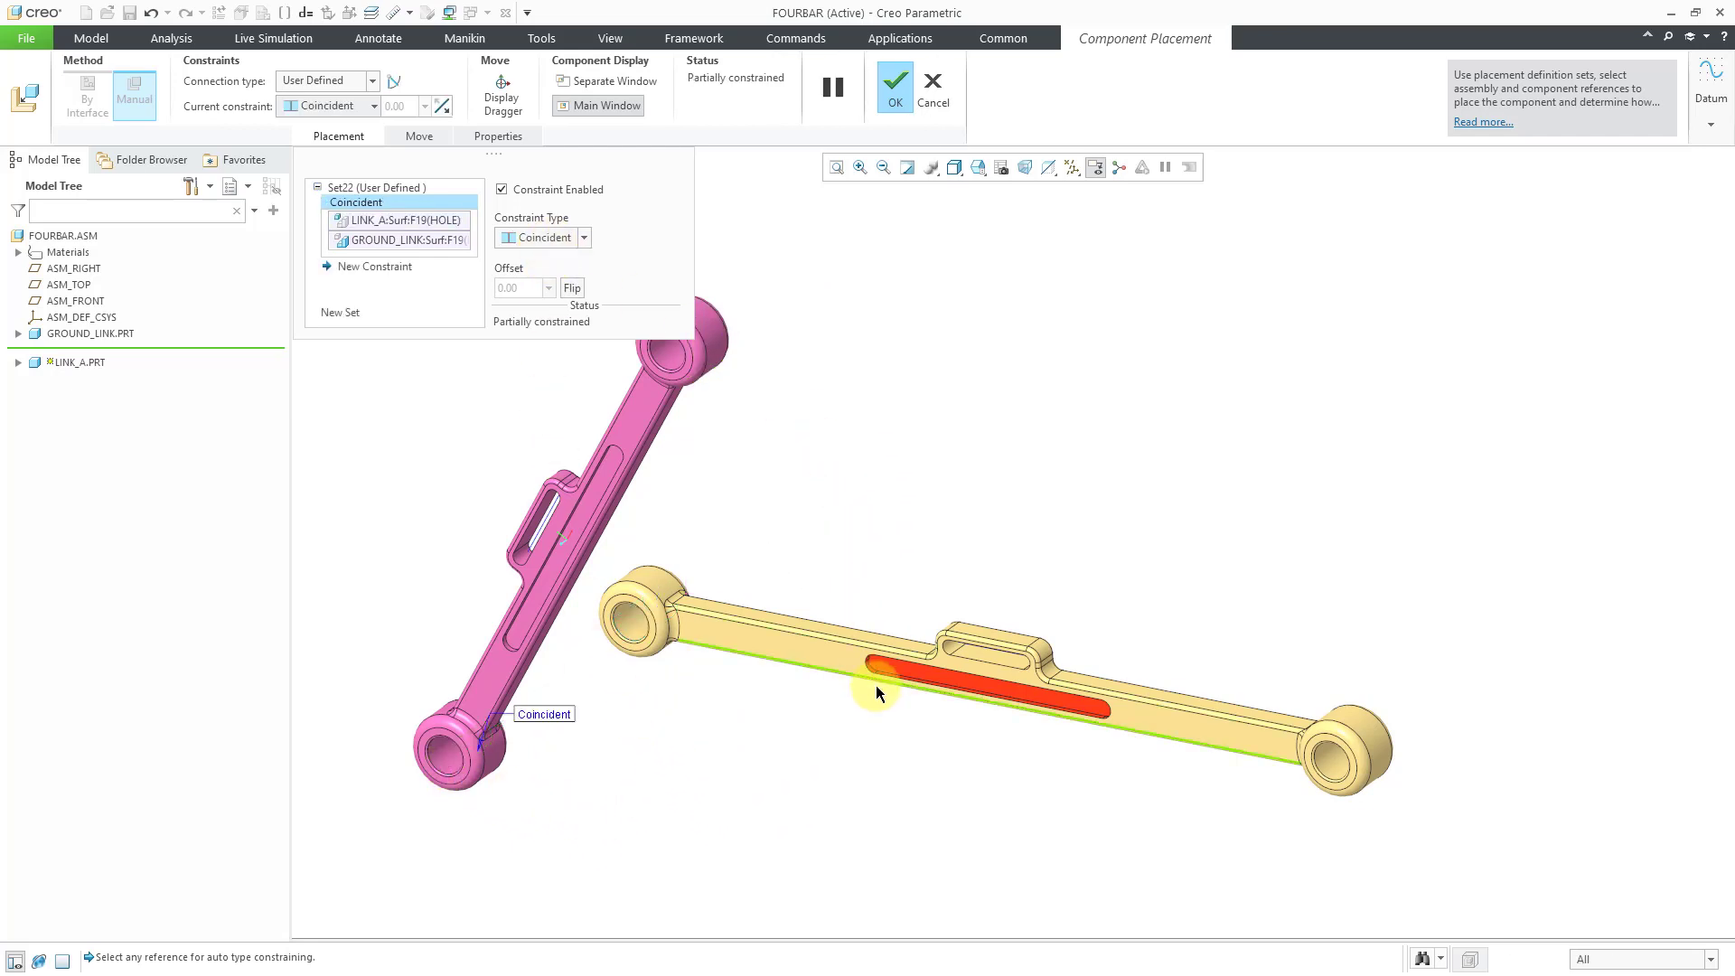
pyautogui.scroll(-2, 877, 685)
pyautogui.middleClick(837, 589)
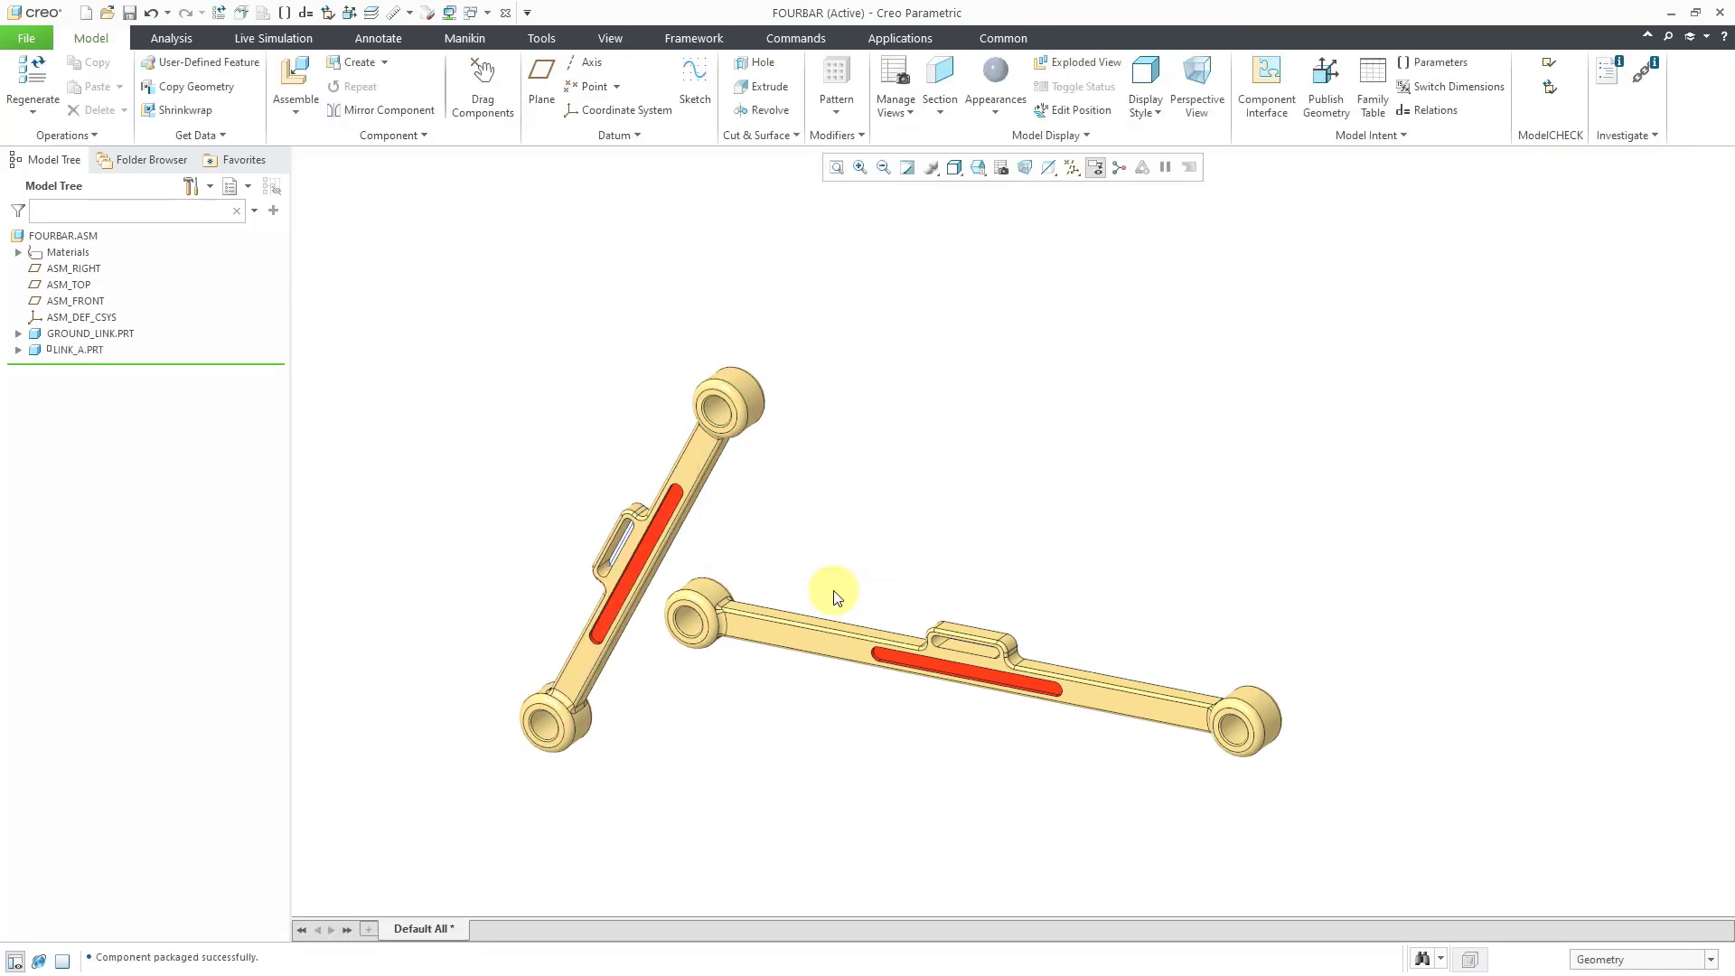
pyautogui.click(87, 353)
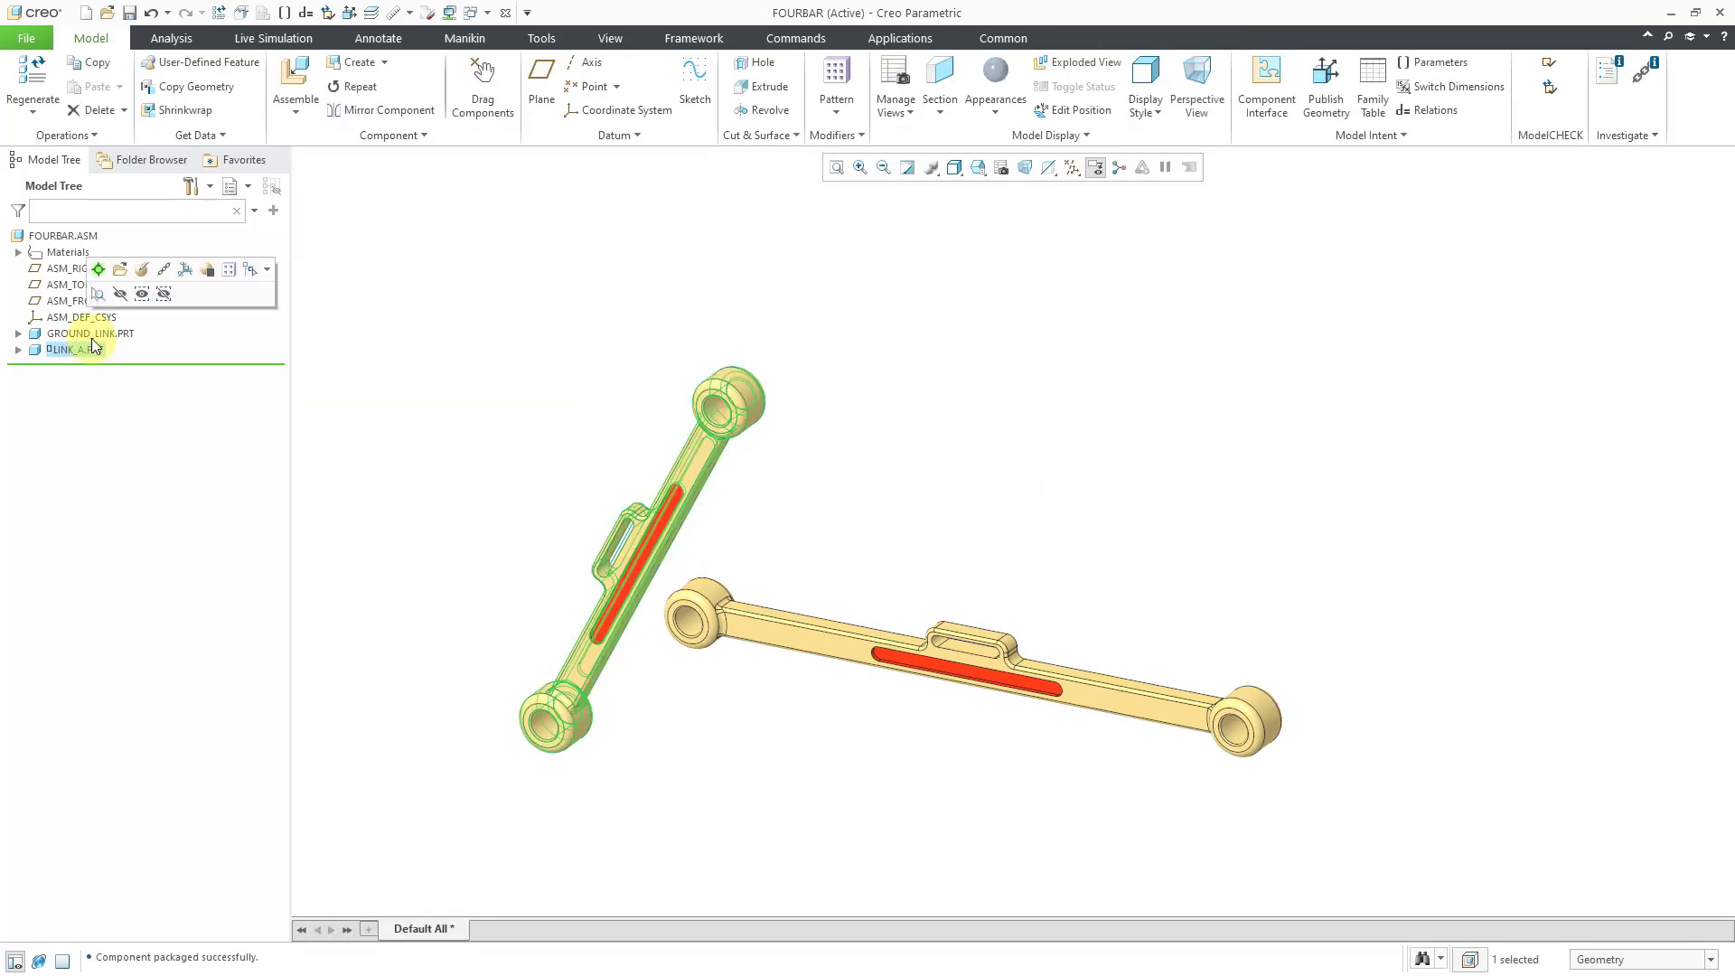
# Step: Add a second constraint referencing a GROUND_LINK face and LINK_A's end face
pyautogui.click(147, 280)
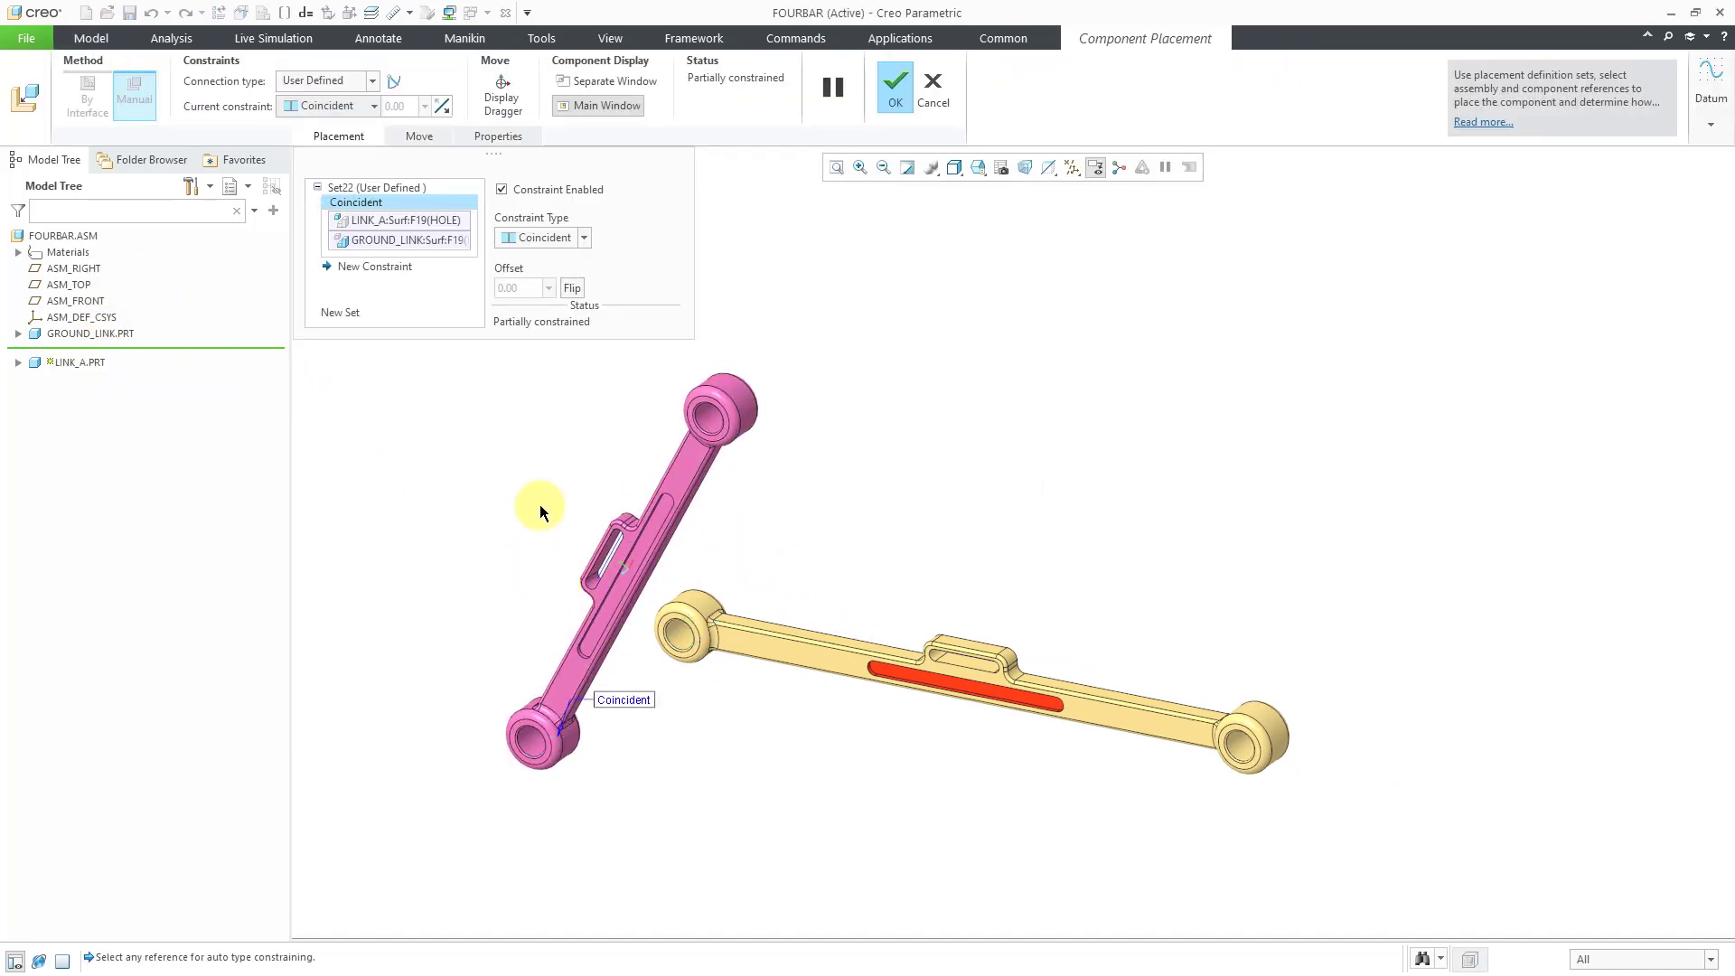
pyautogui.click(391, 268)
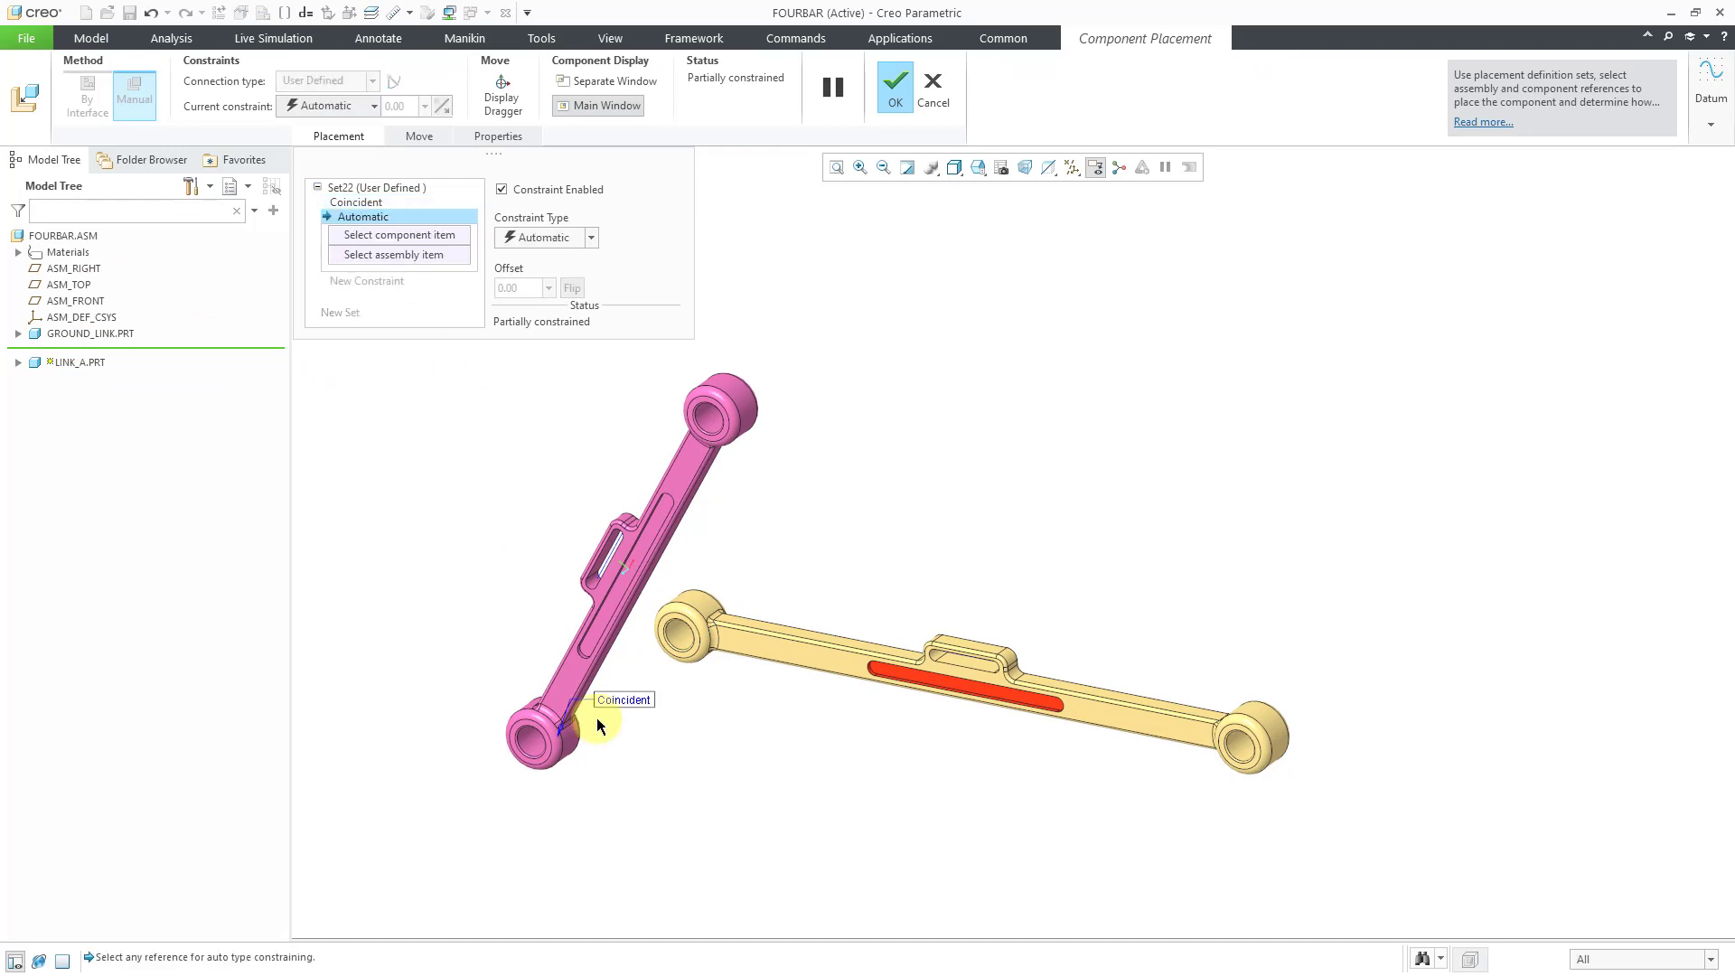
pyautogui.click(681, 654)
pyautogui.moveTo(677, 717); pyautogui.dragTo(497, 729, button='middle')
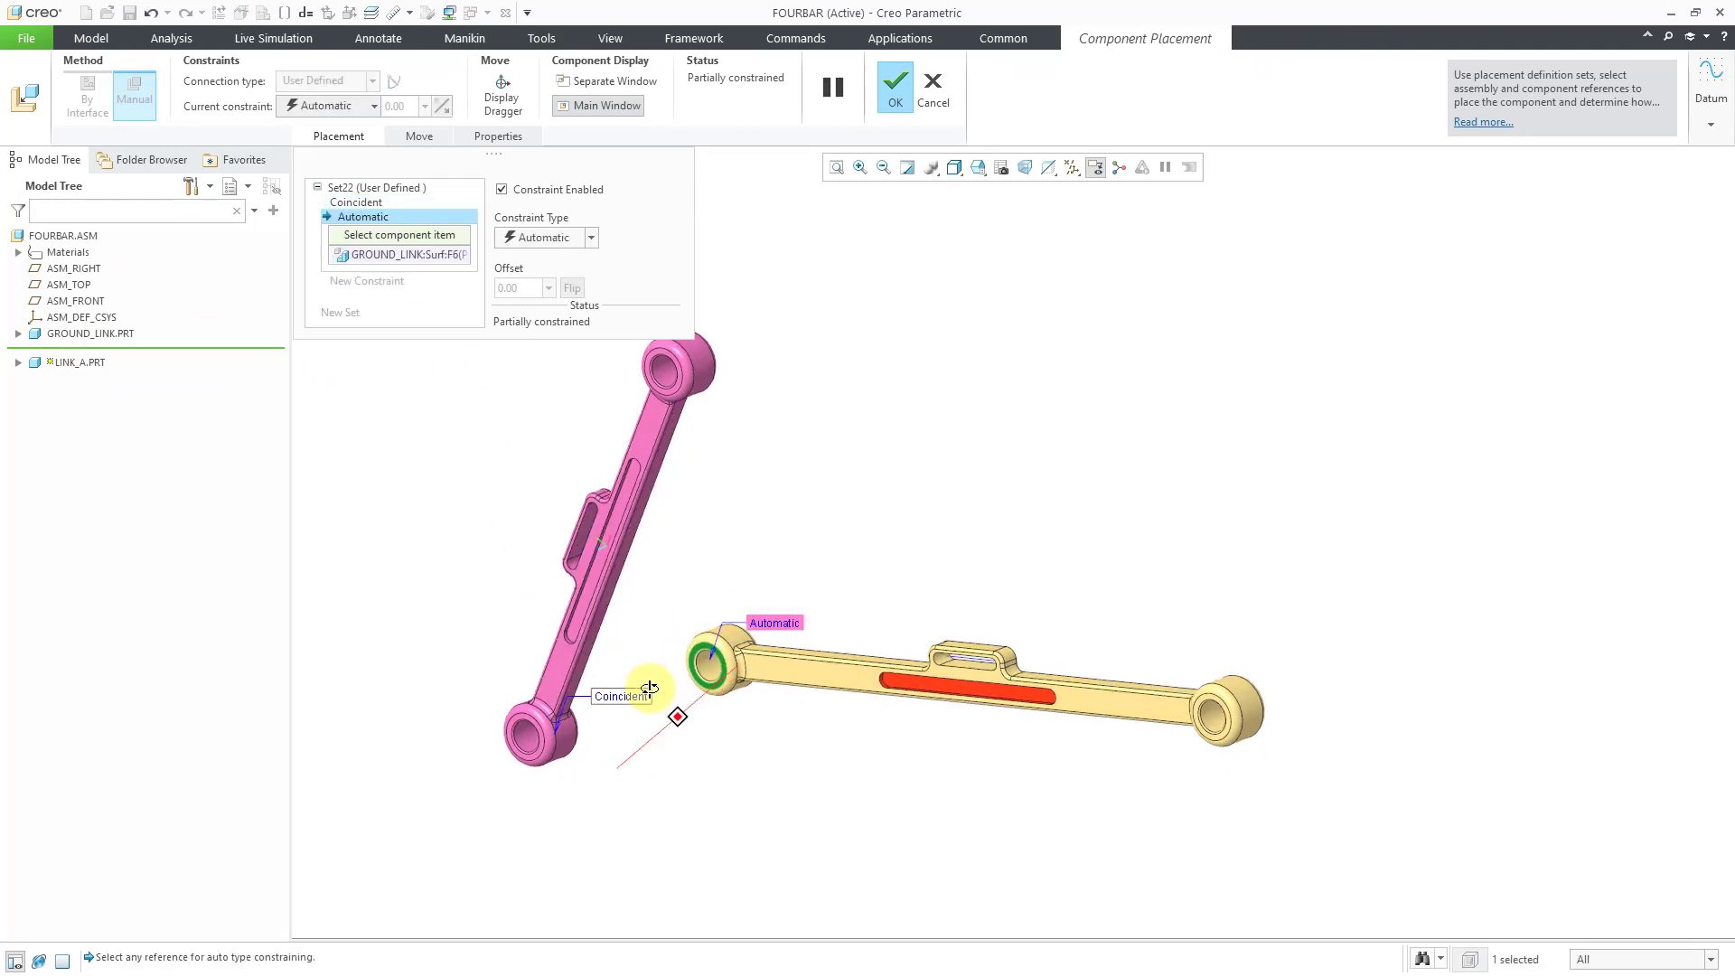
pyautogui.scroll(3, 705, 732)
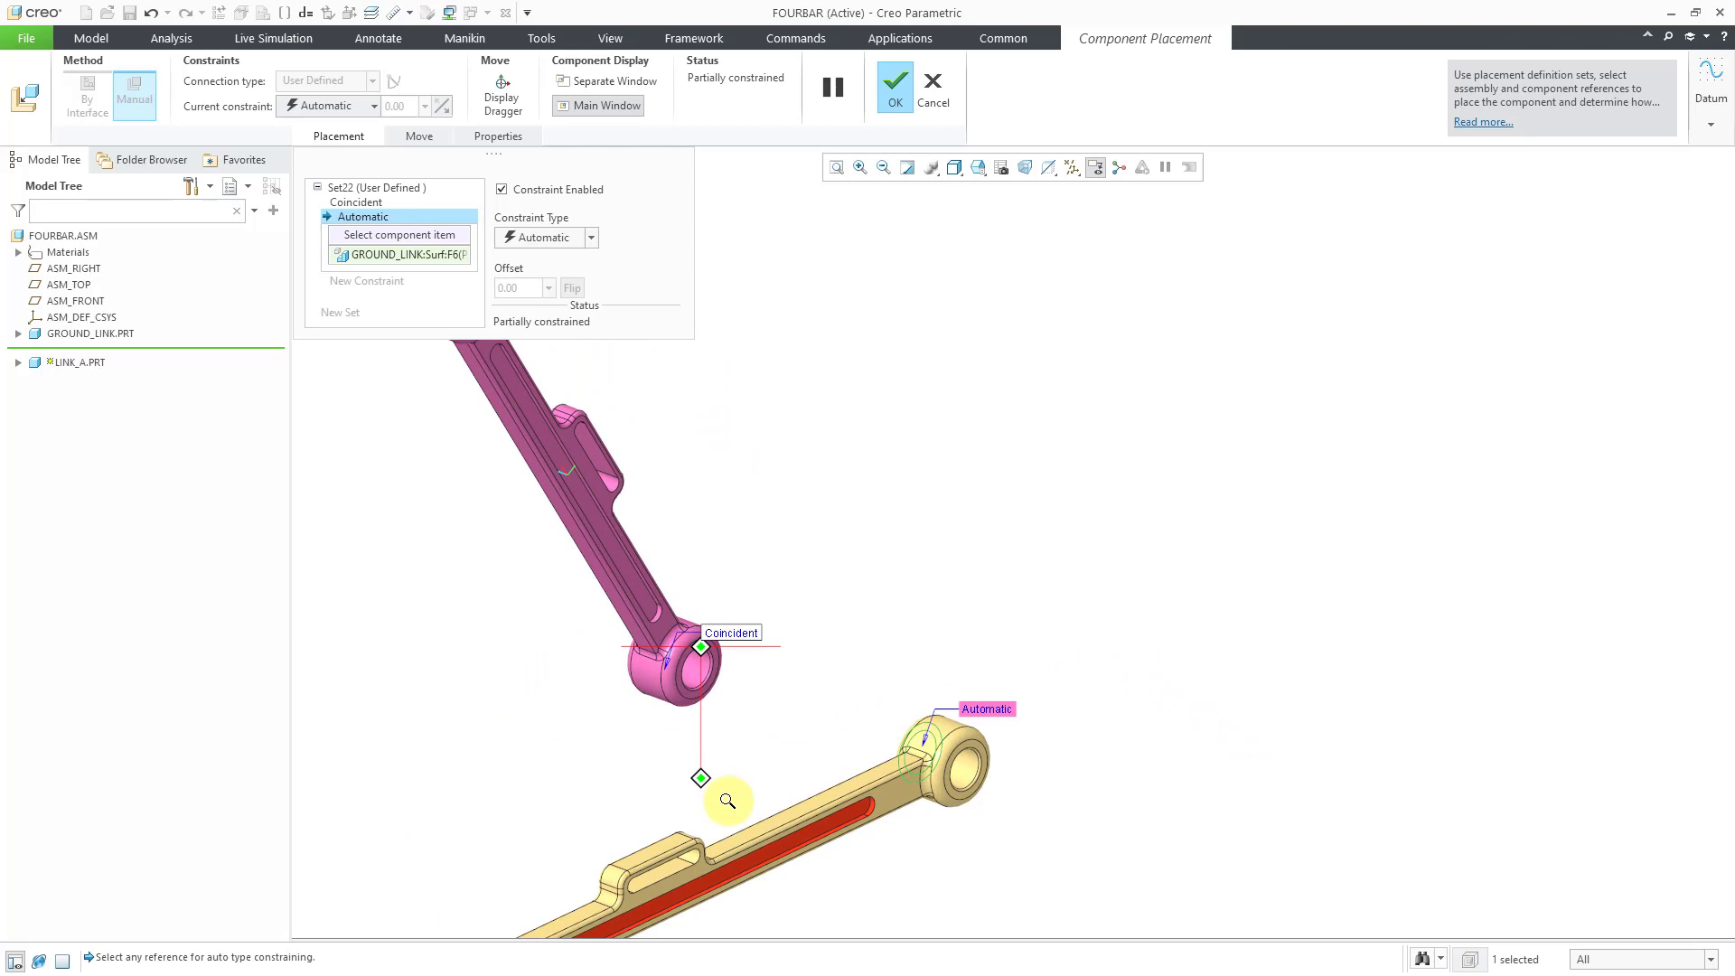
pyautogui.scroll(4, 786, 786)
pyautogui.click(748, 657)
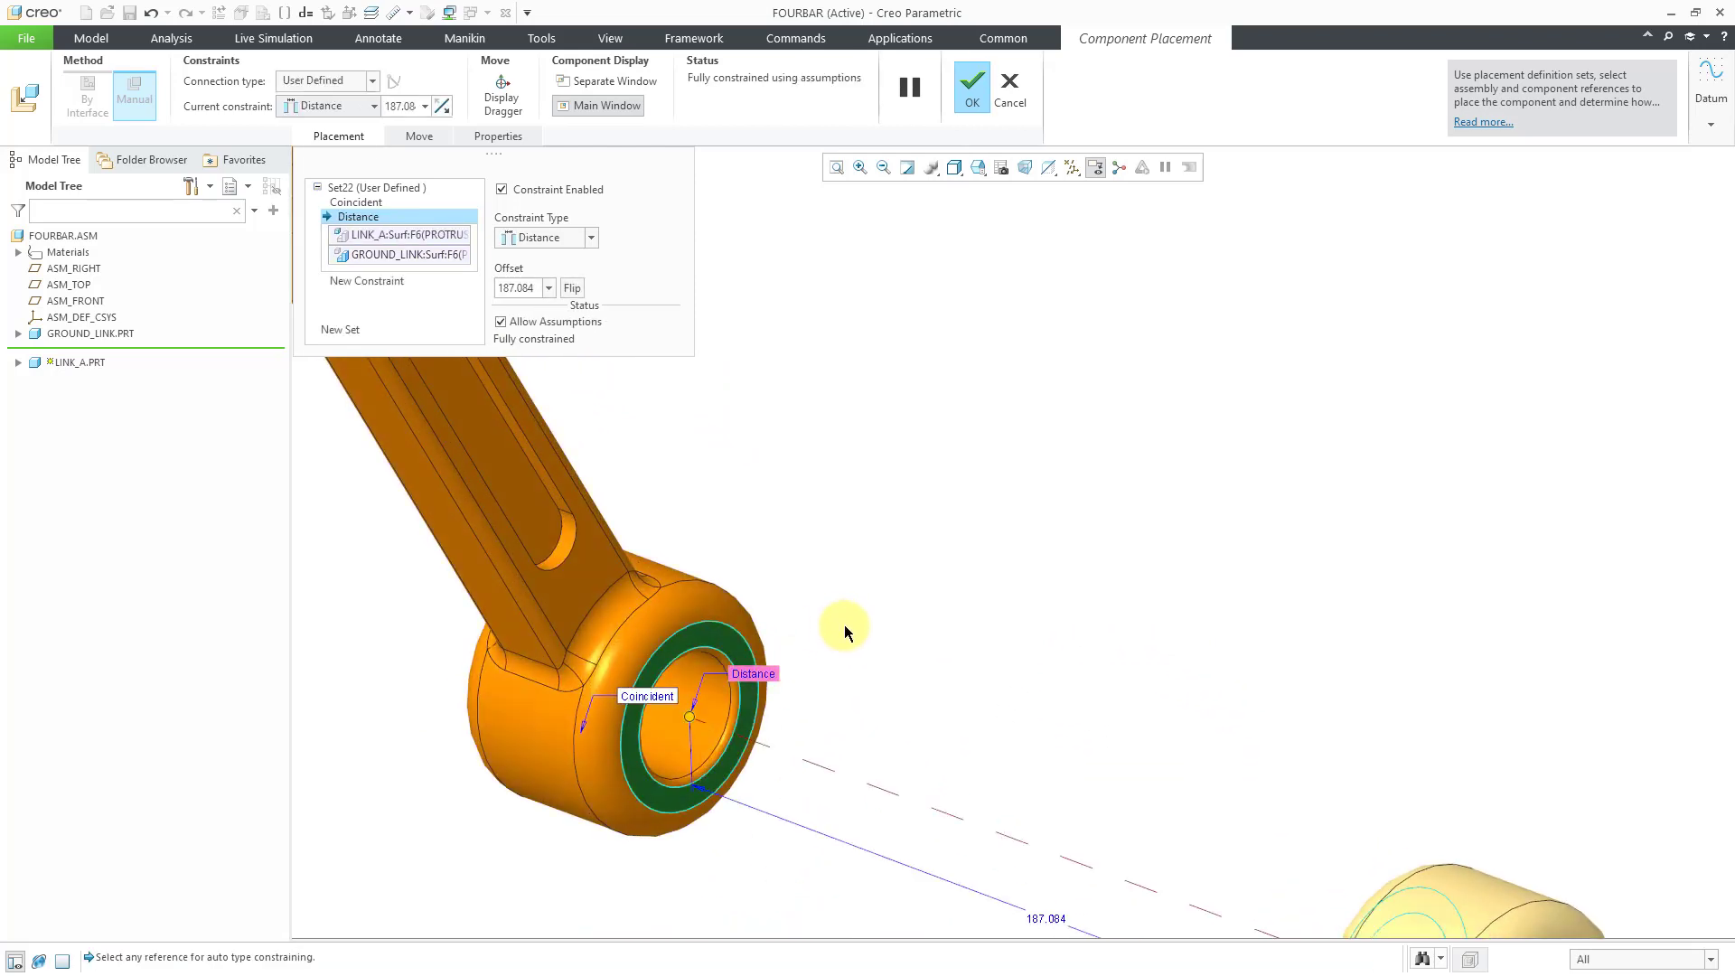
pyautogui.scroll(-3, 826, 628)
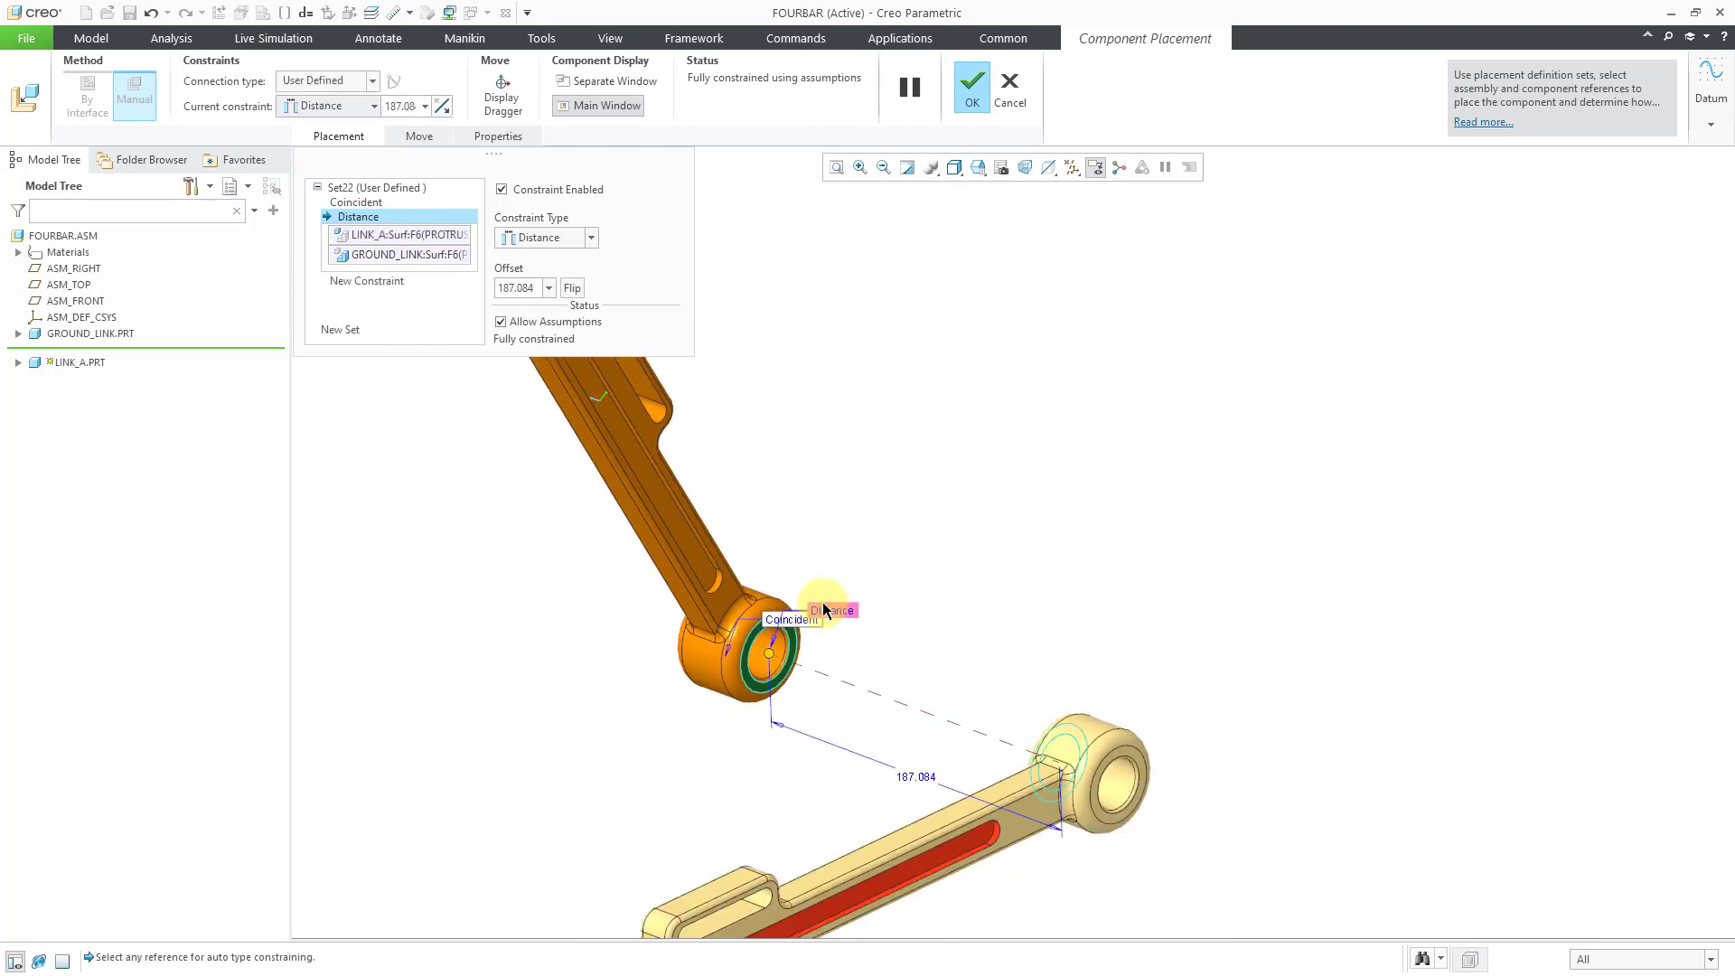
# Step: Change the new face-to-face constraint from Distance to Coincident
pyautogui.click(568, 241)
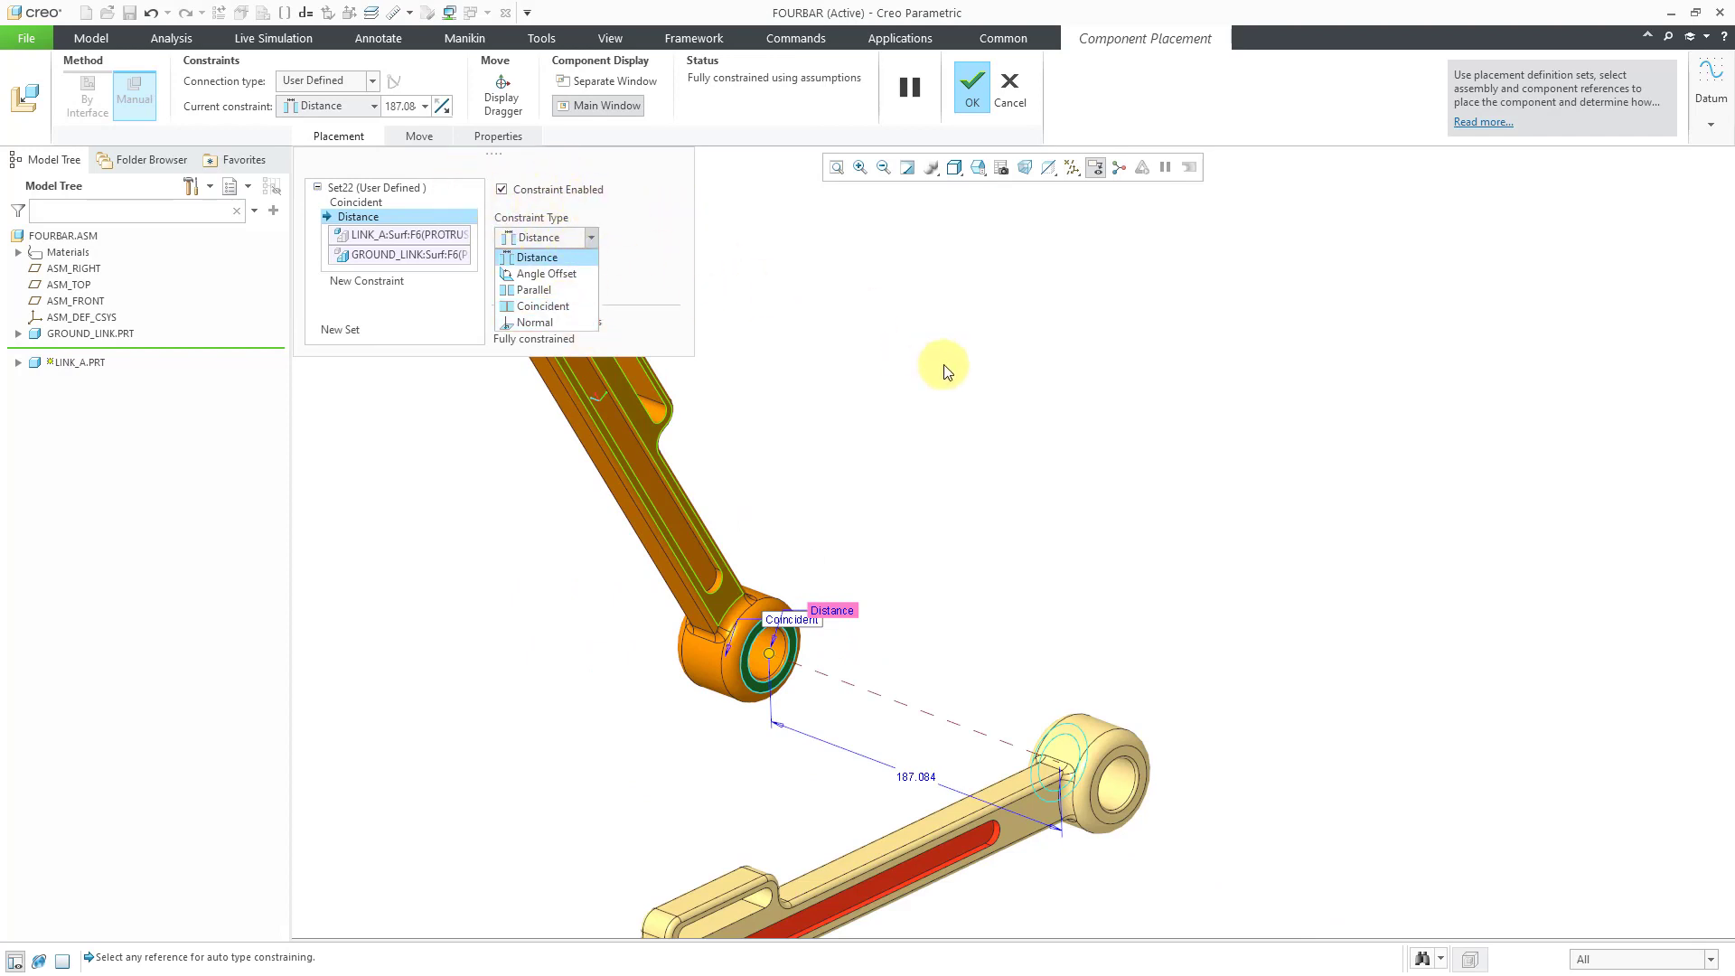
pyautogui.click(986, 393)
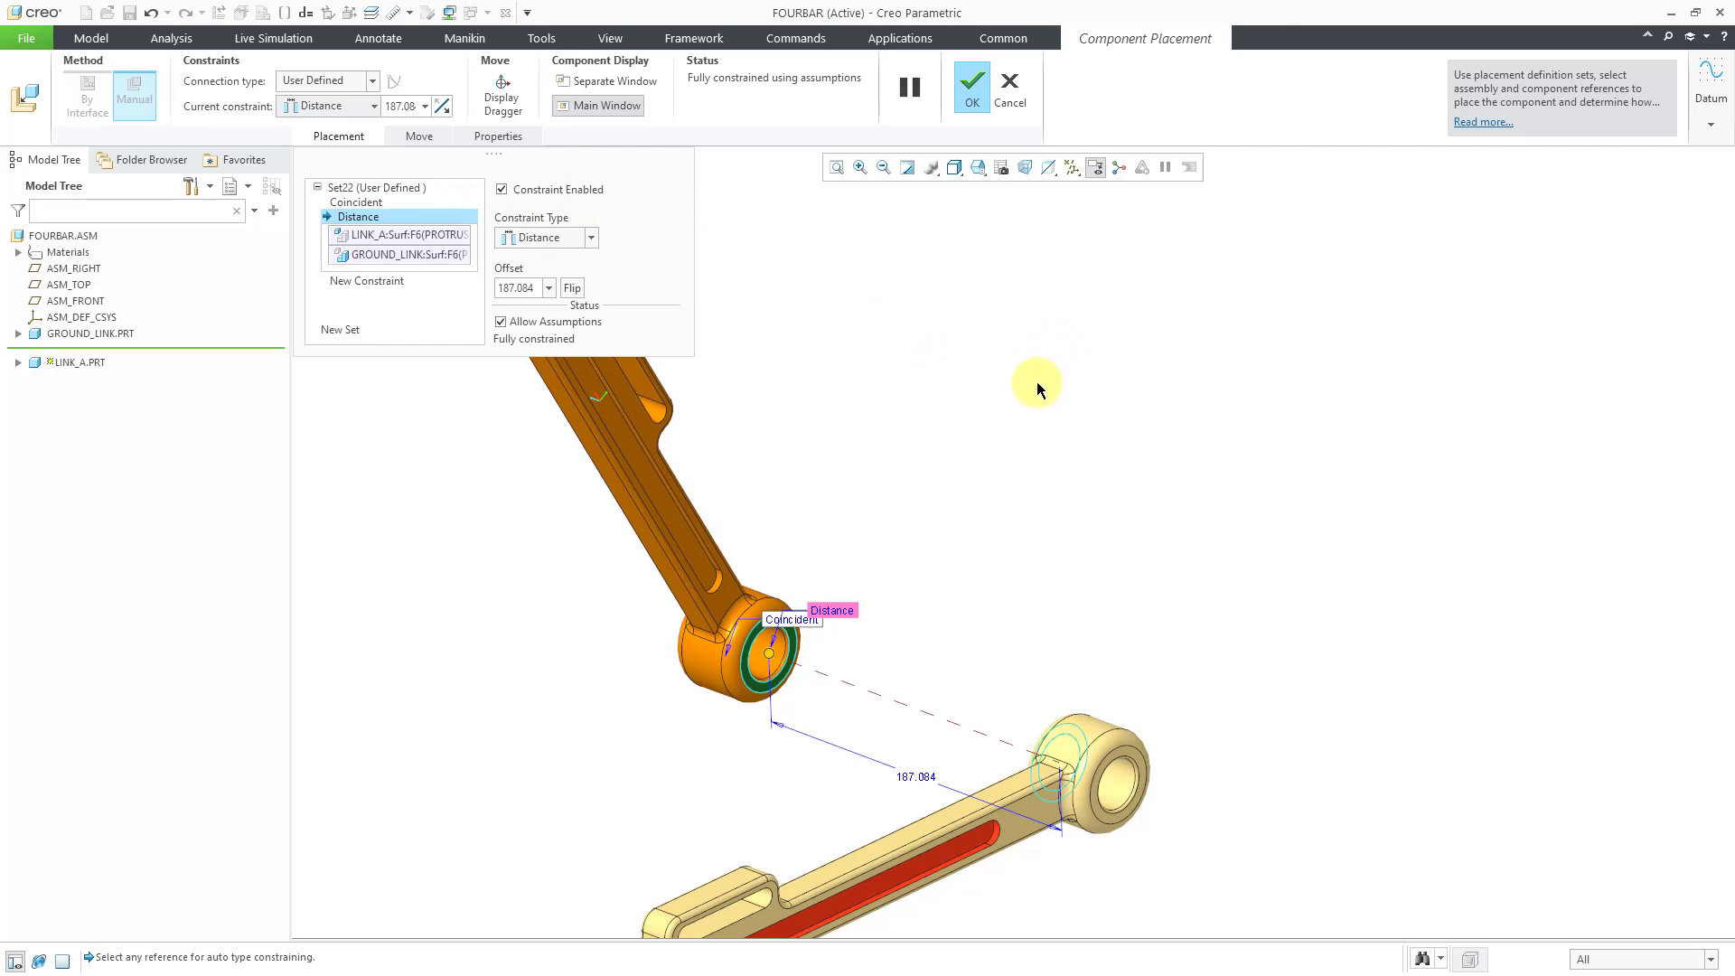
pyautogui.click(850, 618)
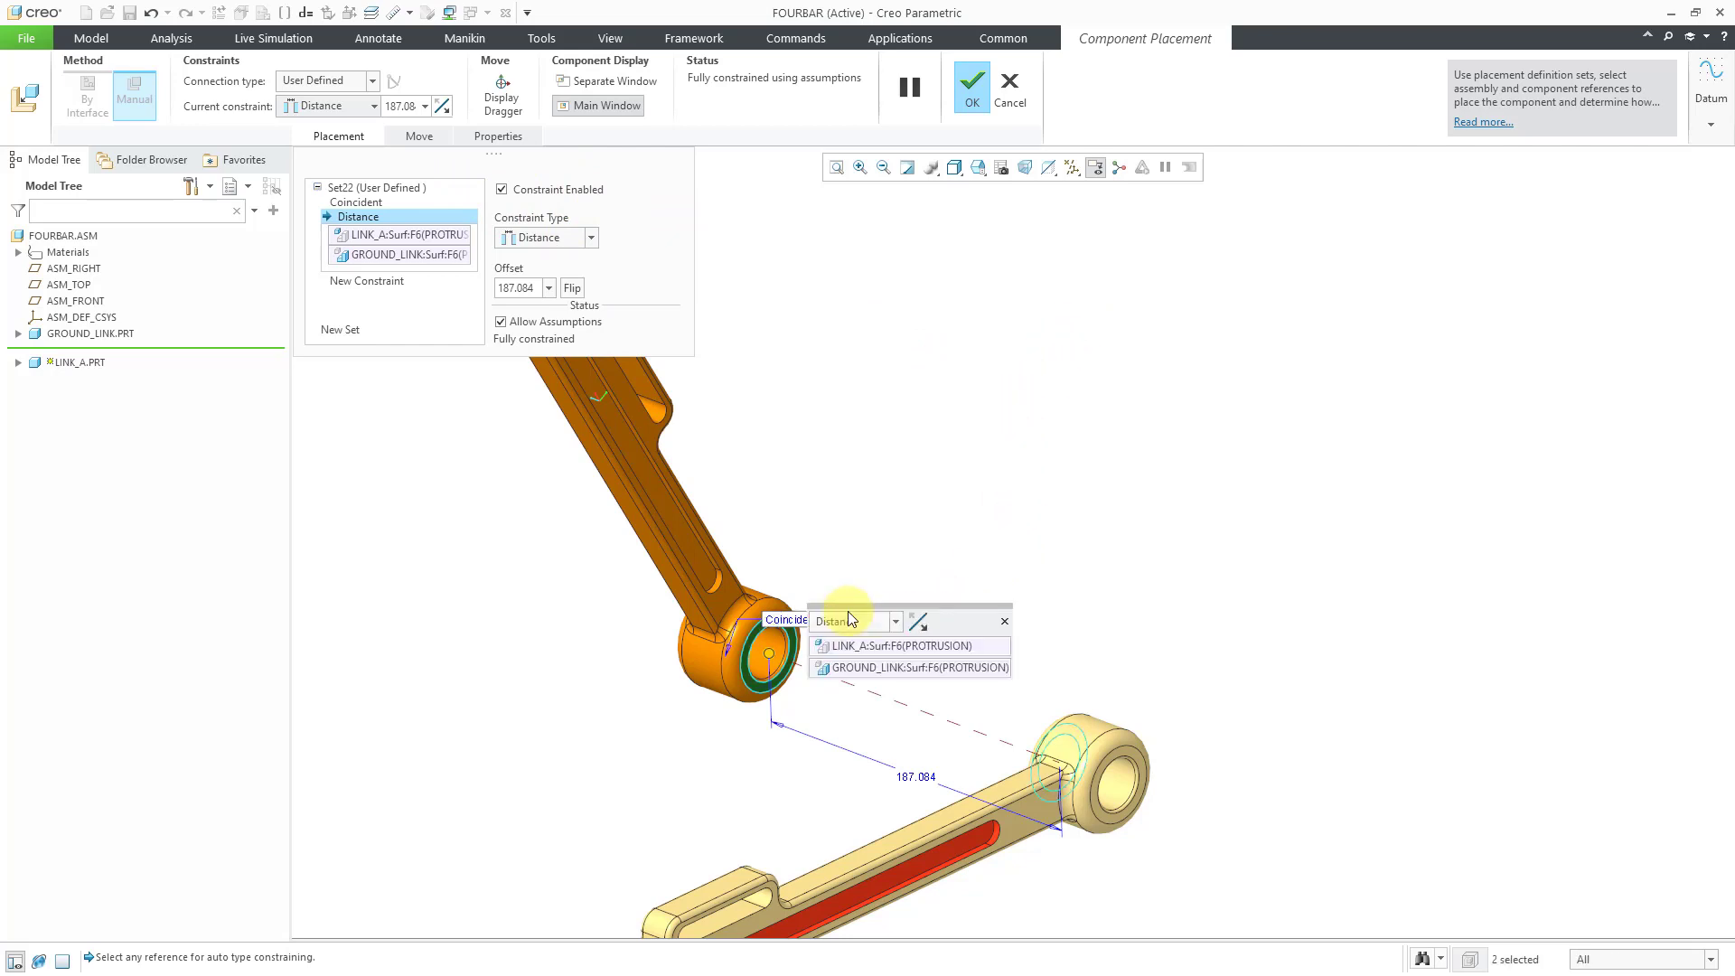
pyautogui.click(898, 626)
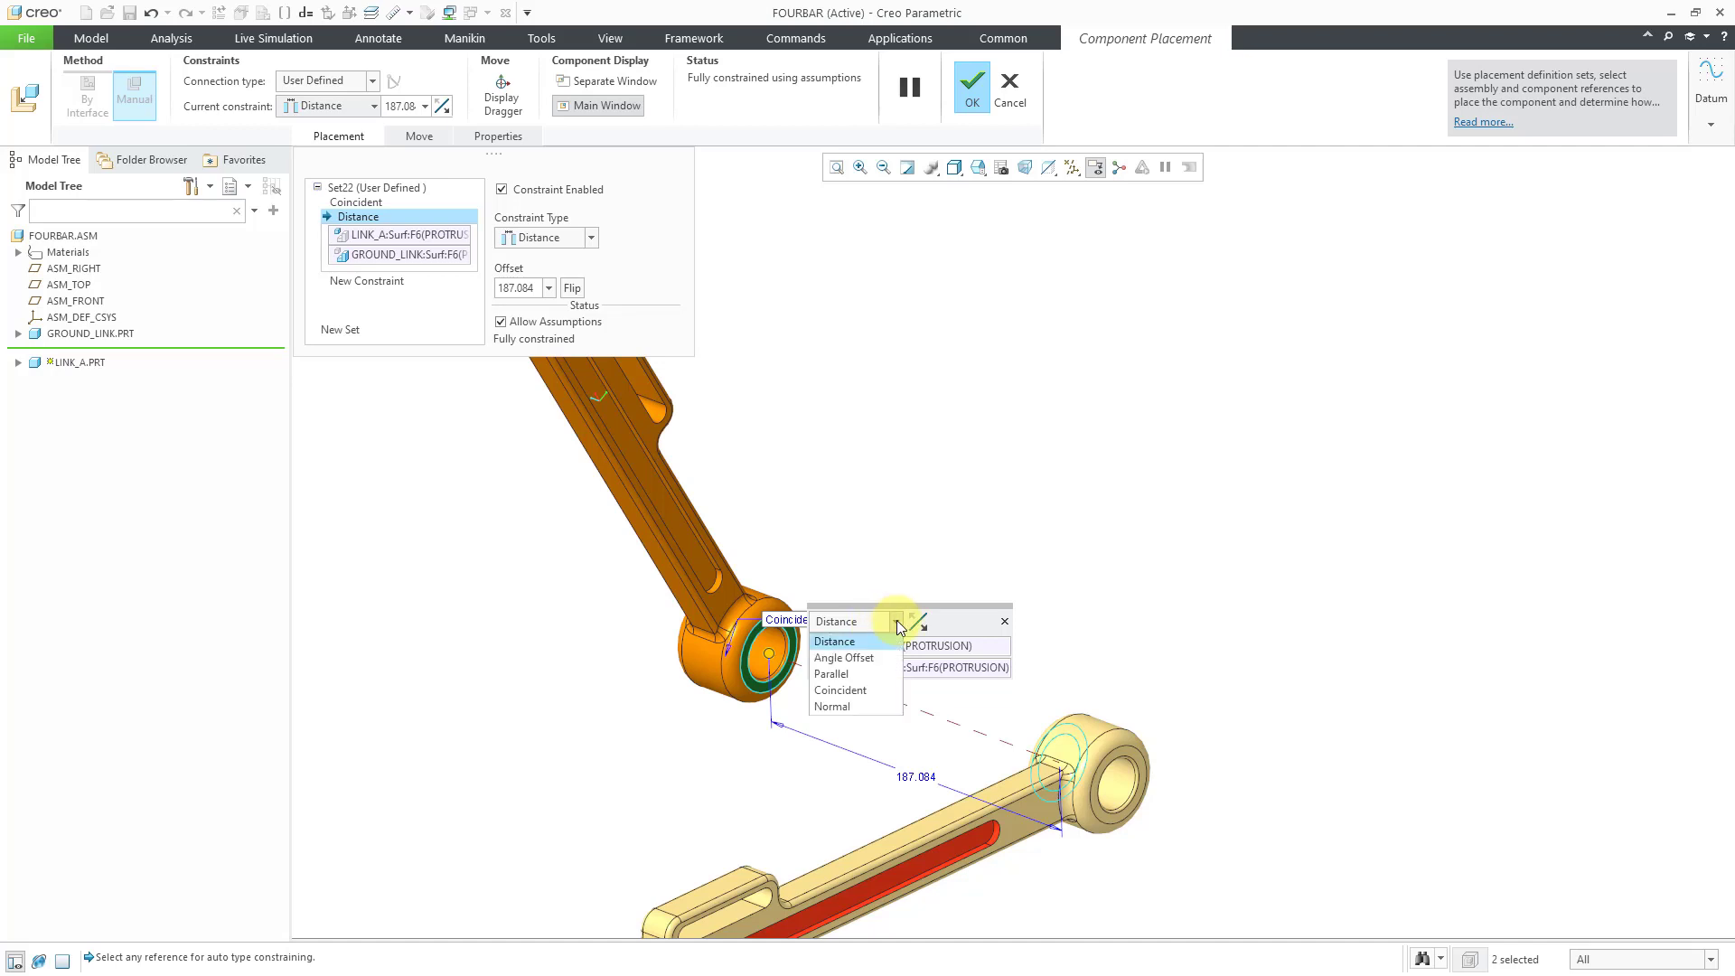
pyautogui.click(881, 693)
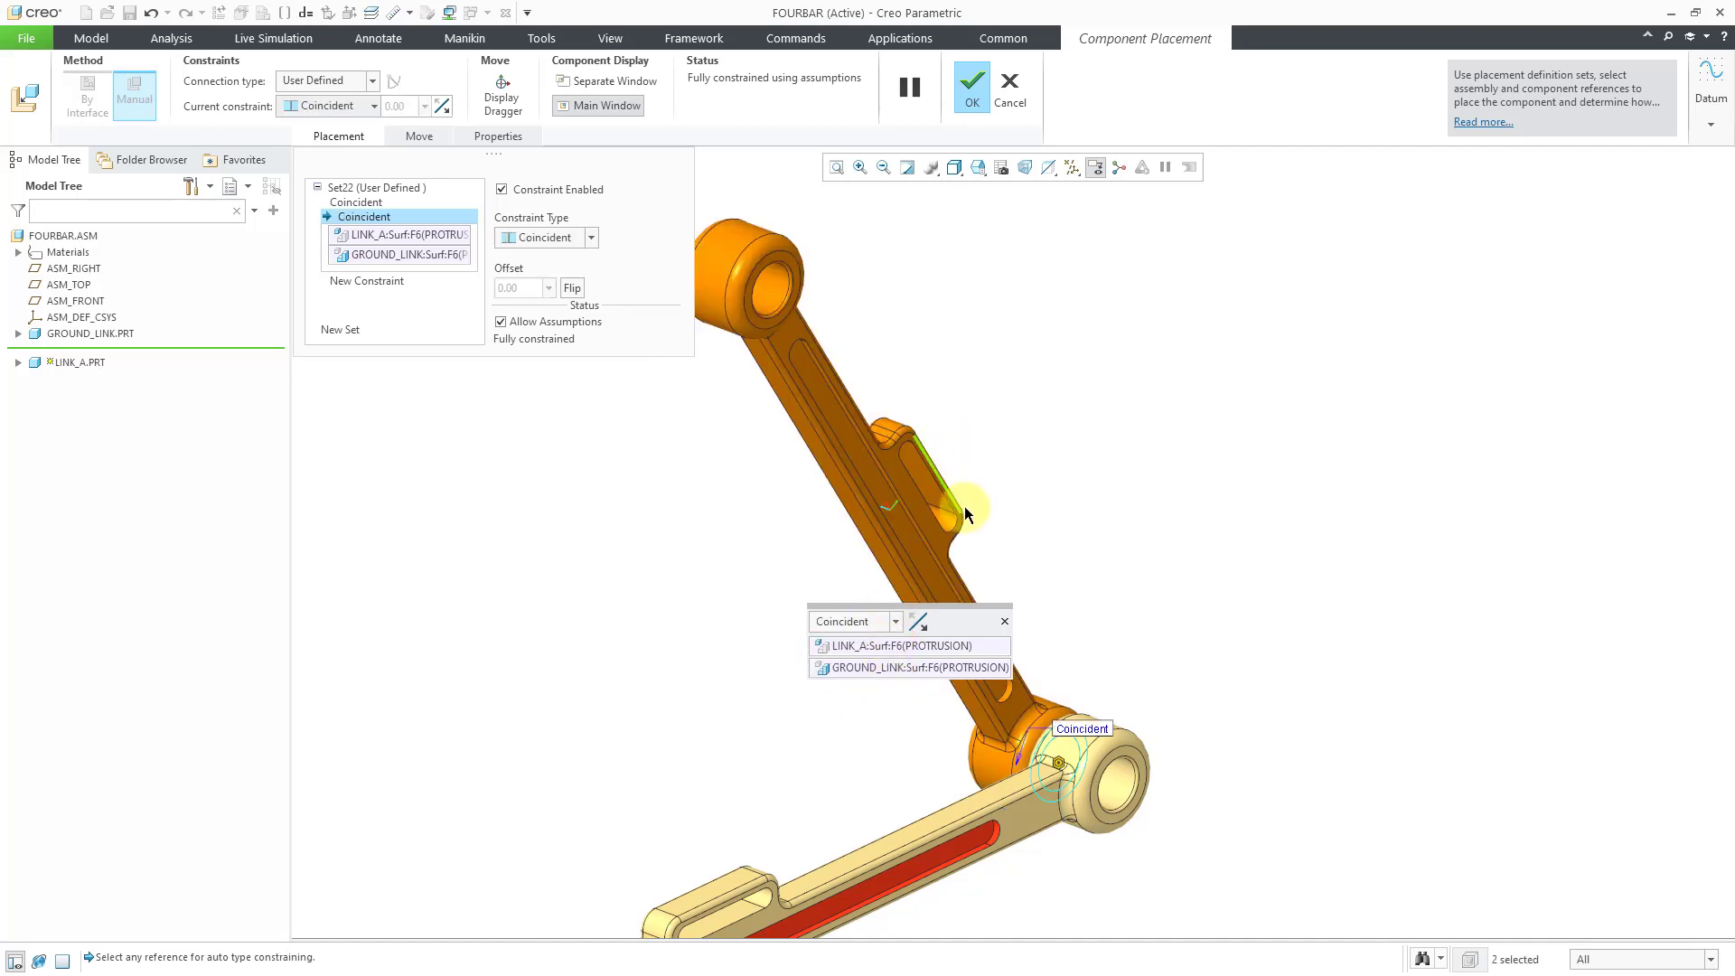
pyautogui.scroll(3, 950, 354)
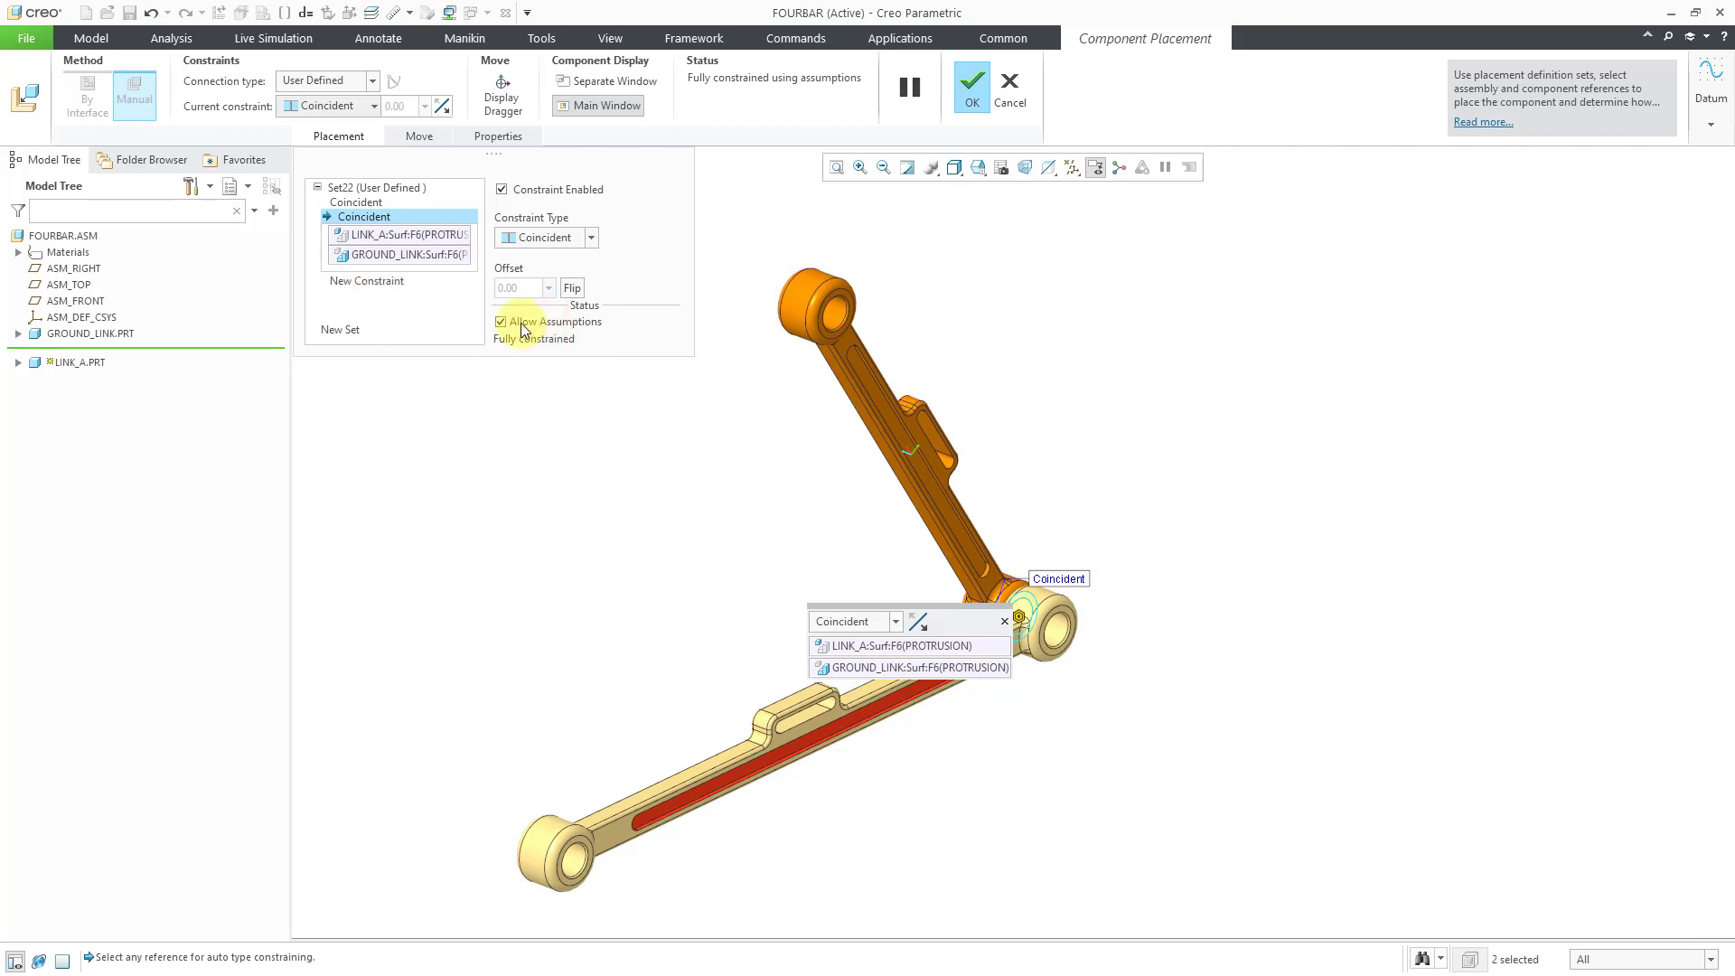
# Step: Add an Oriented constraint between LINK_A's far hole surface and the matching GROUND_LINK hole
pyautogui.click(388, 281)
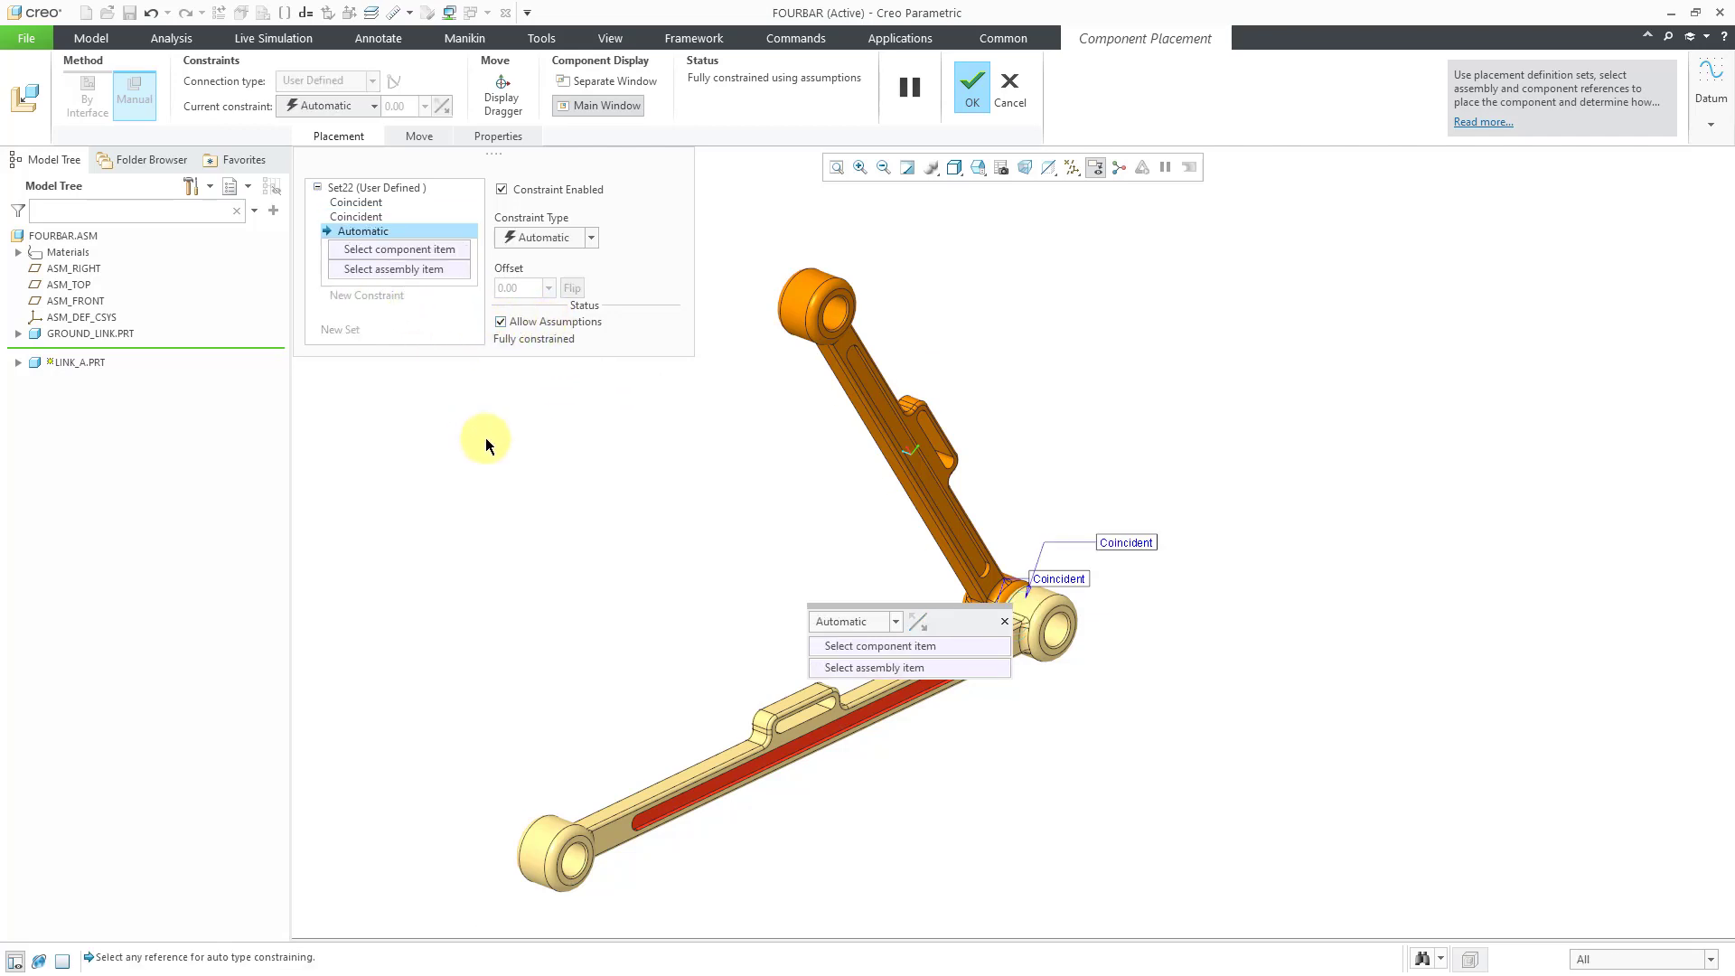
pyautogui.click(829, 313)
pyautogui.moveTo(911, 428)
pyautogui.mouseDown(button='middle')
pyautogui.moveTo(1014, 403)
pyautogui.moveTo(1073, 417)
pyautogui.moveTo(1131, 705)
pyautogui.mouseUp(button='middle')
pyautogui.click(1004, 621)
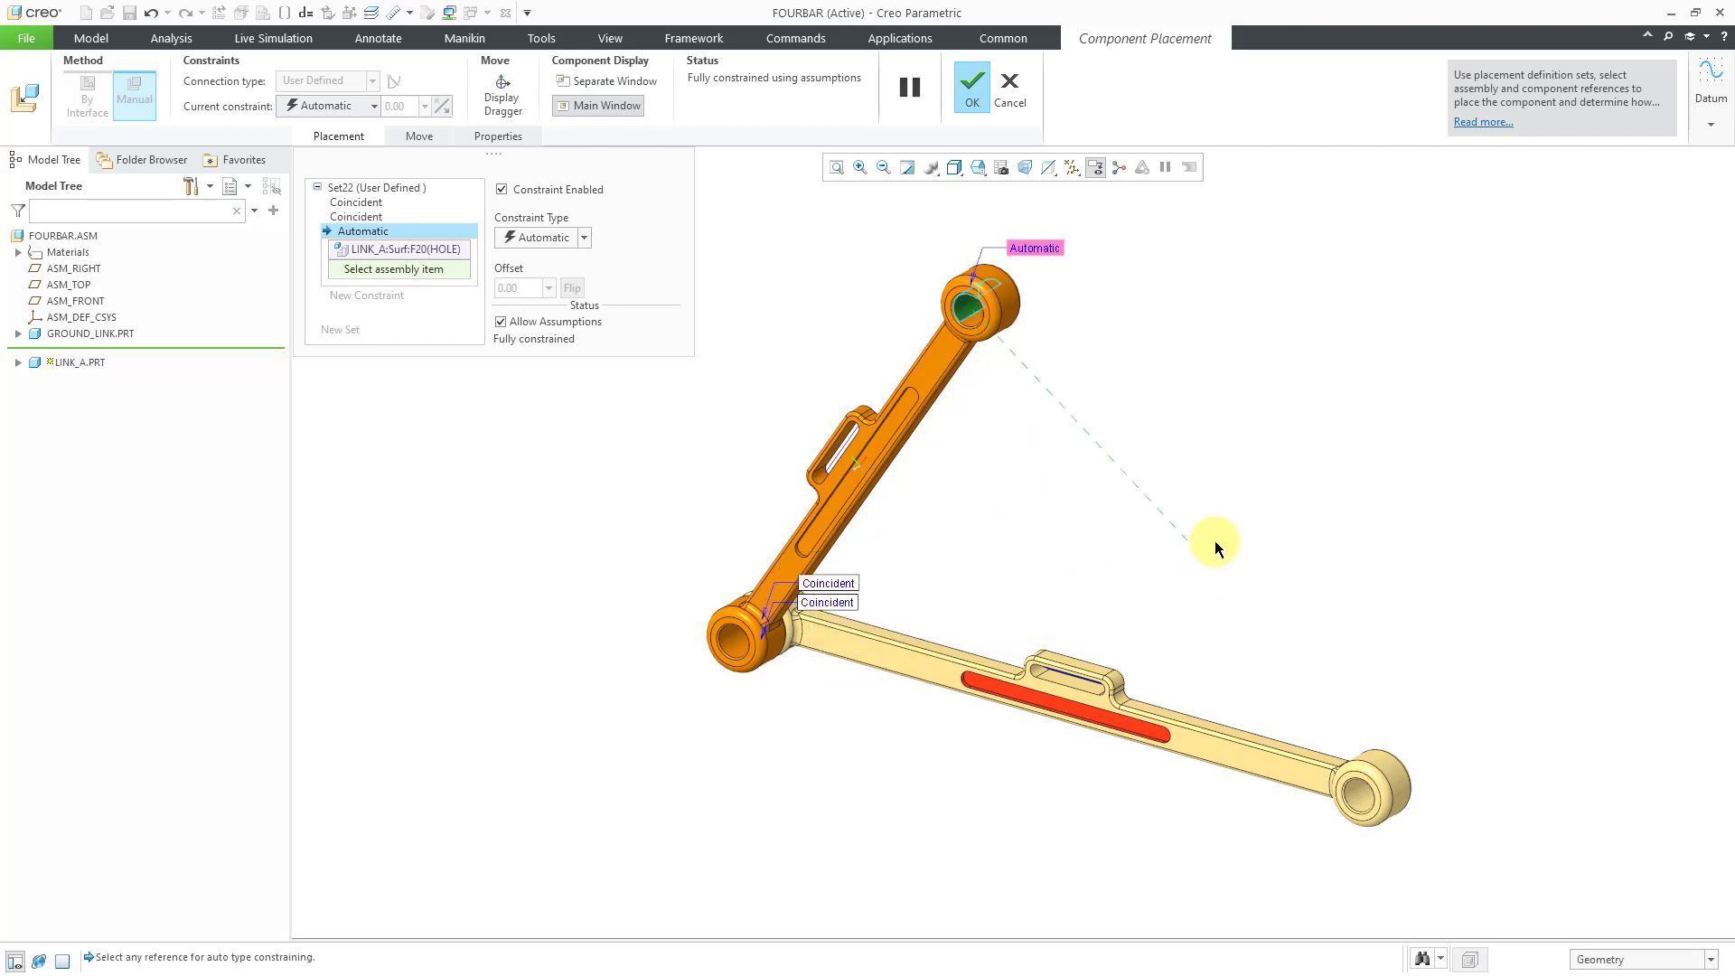
pyautogui.click(1359, 793)
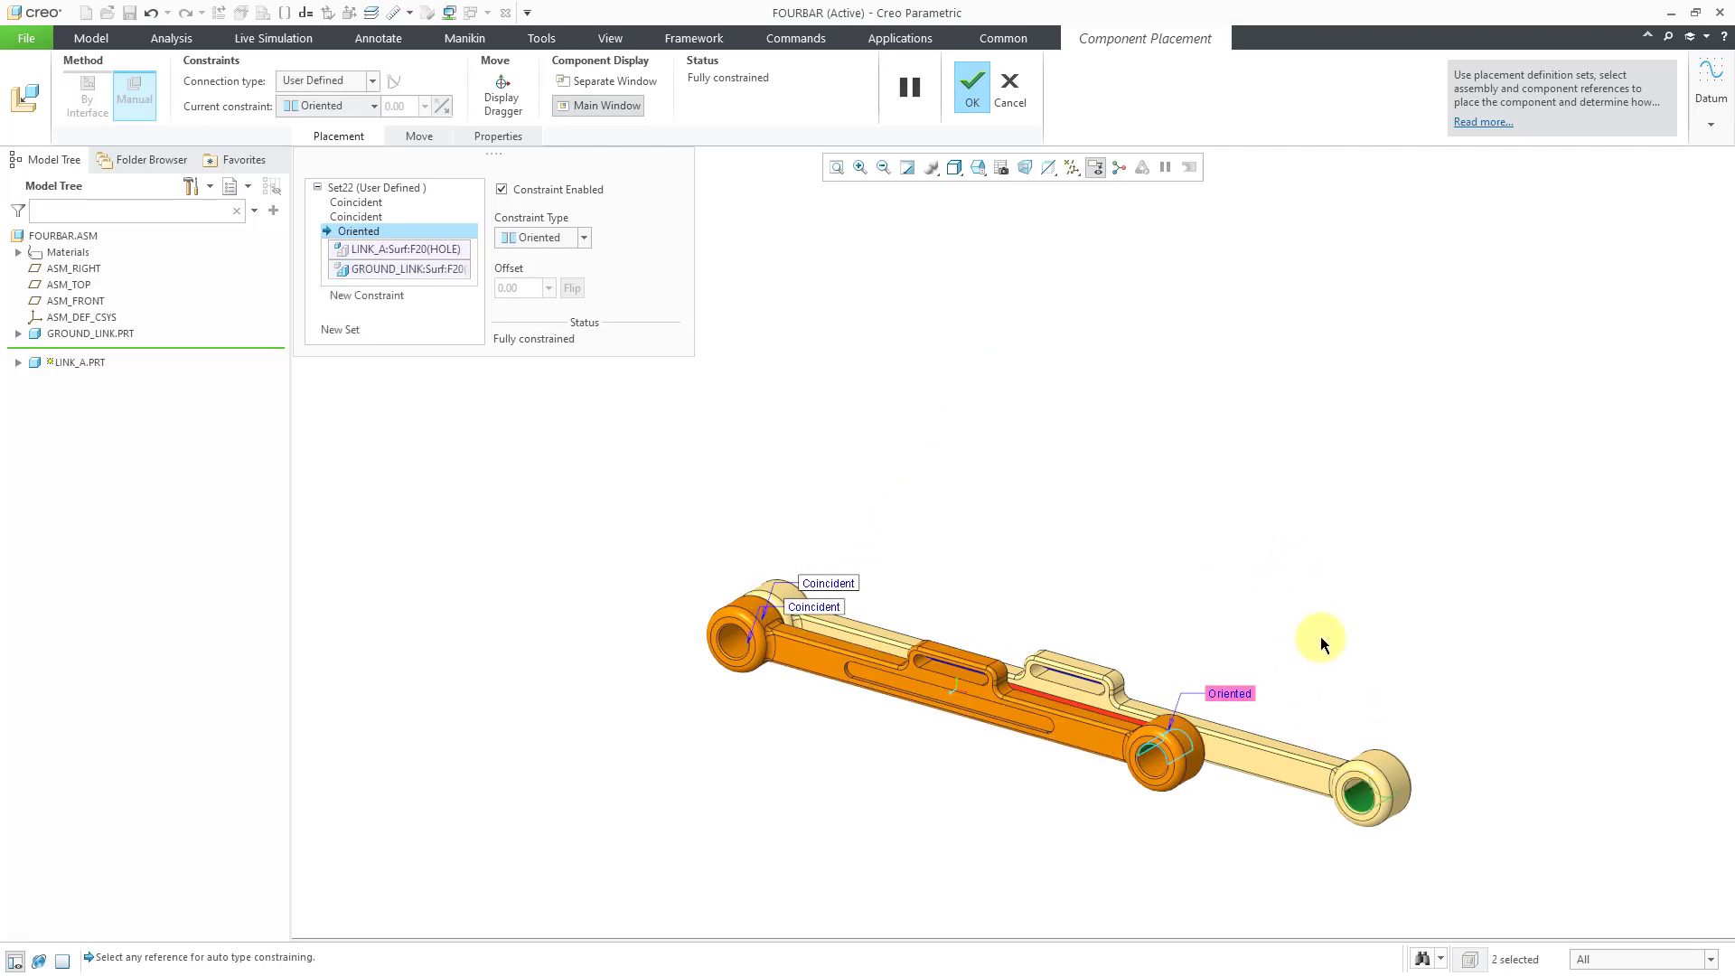
pyautogui.keyDown('shift'); pyautogui.moveTo(1260, 628); pyautogui.dragTo(1060, 531, button='middle'); pyautogui.keyUp('shift')
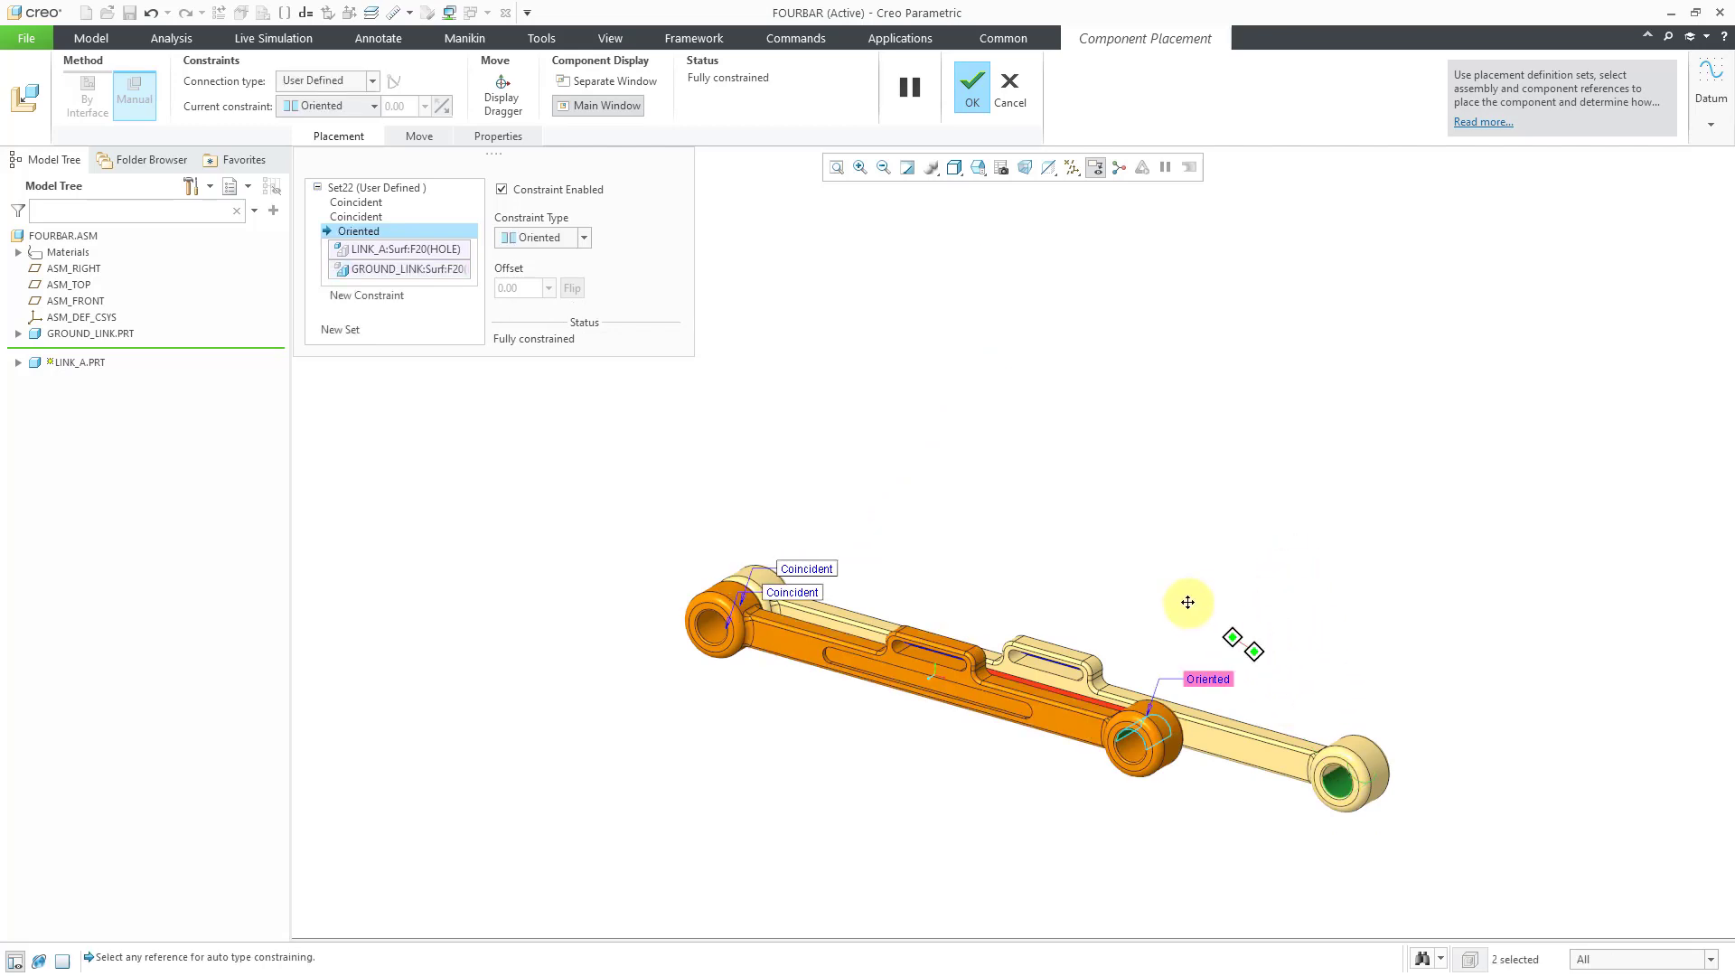
pyautogui.keyDown('ctrl'); pyautogui.moveTo(1019, 650); pyautogui.dragTo(995, 796, button='middle'); pyautogui.keyUp('ctrl')
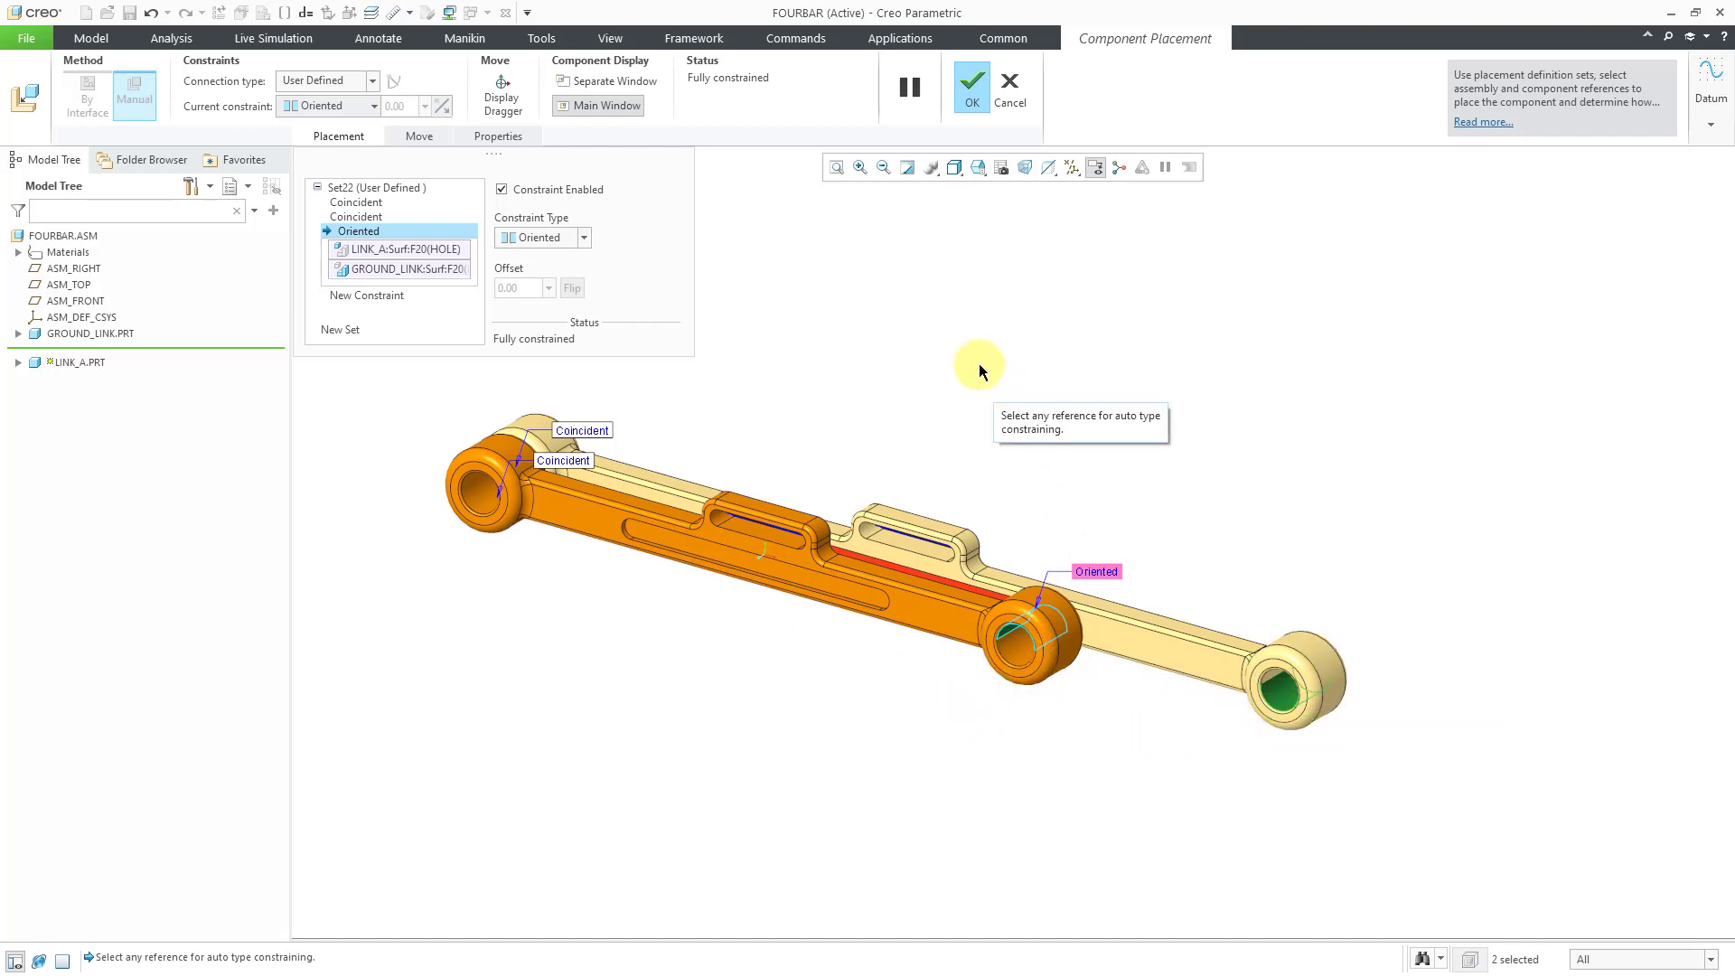
# Step: Confirm LINK_A's redefined placement with OK, leaving it fully constrained along GROUND_LINK
pyautogui.click(969, 91)
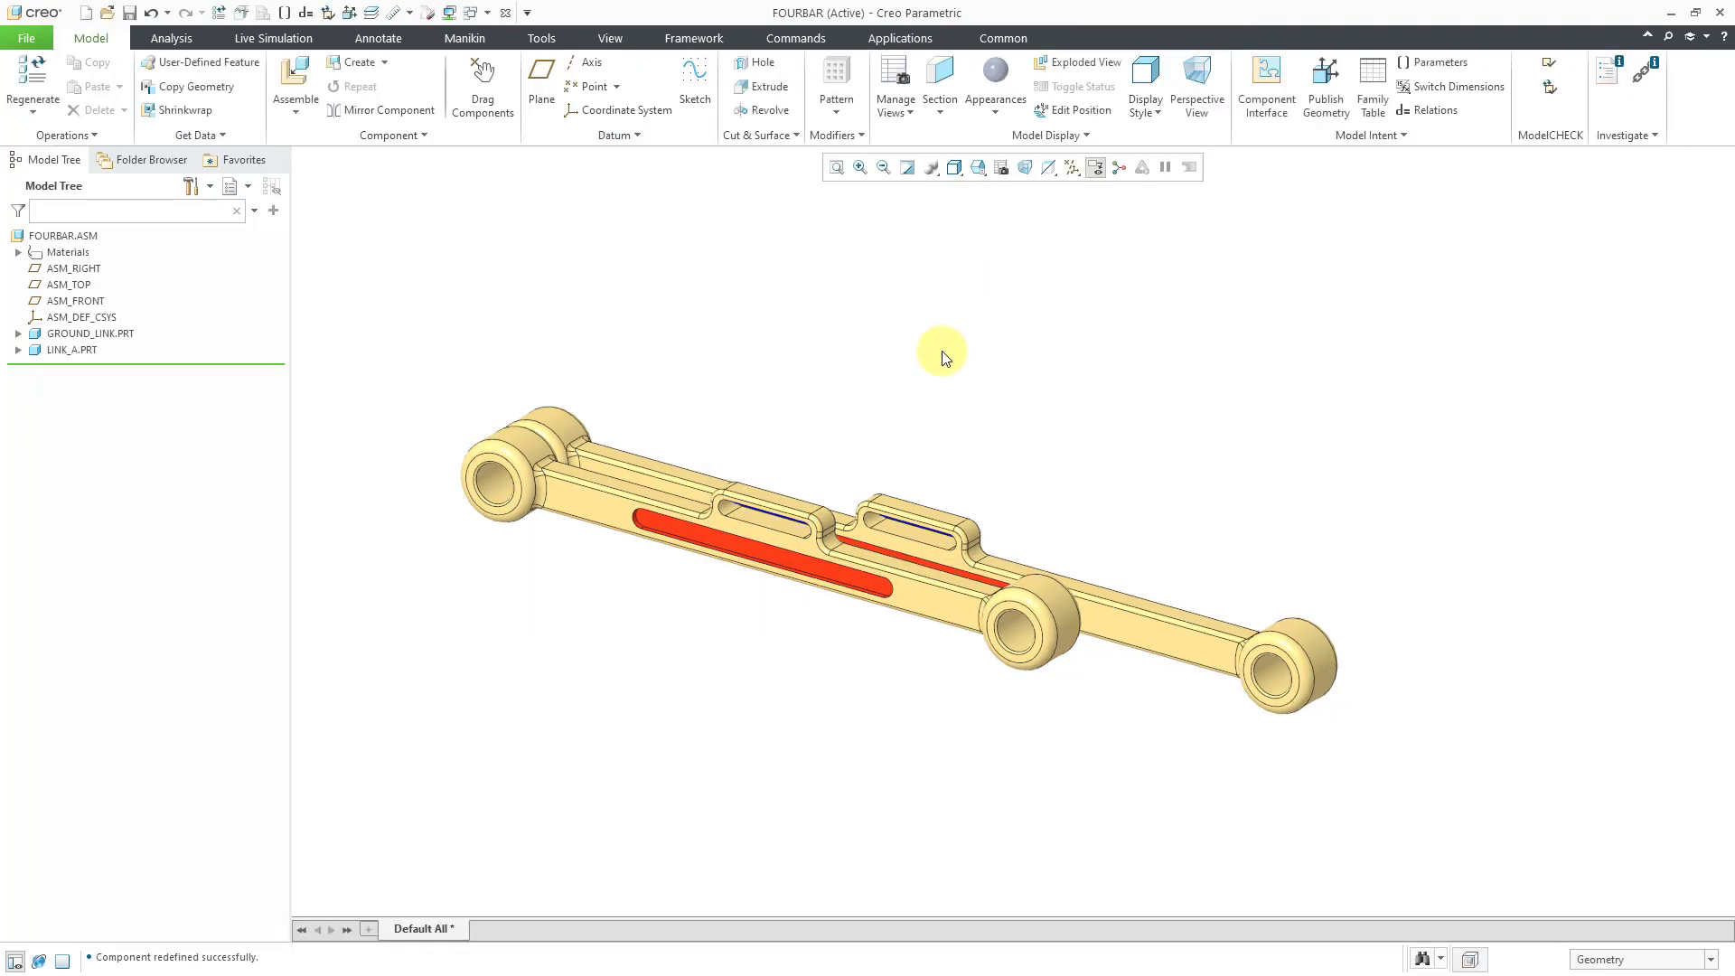